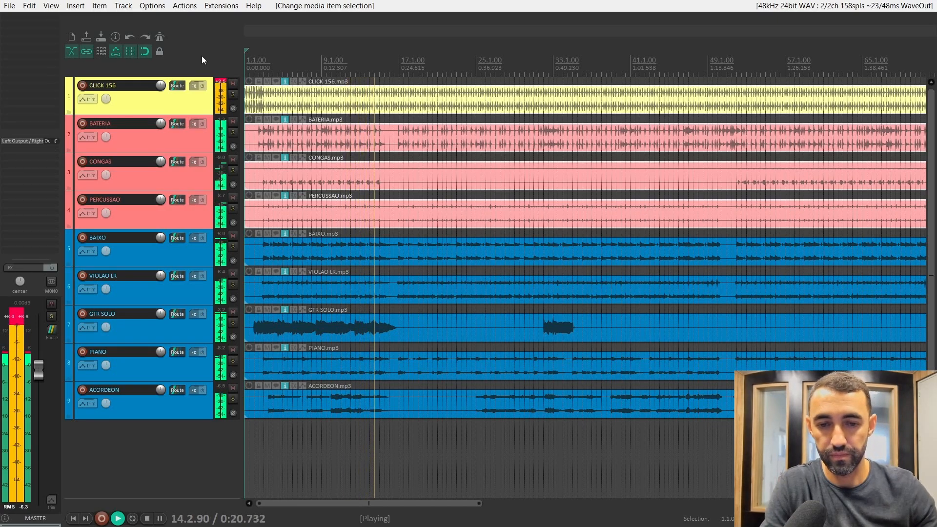
Stop playback at the project start and reset the peak indicators of the CLICK 156 track and the master.
scroll(332, 233, up, 5)
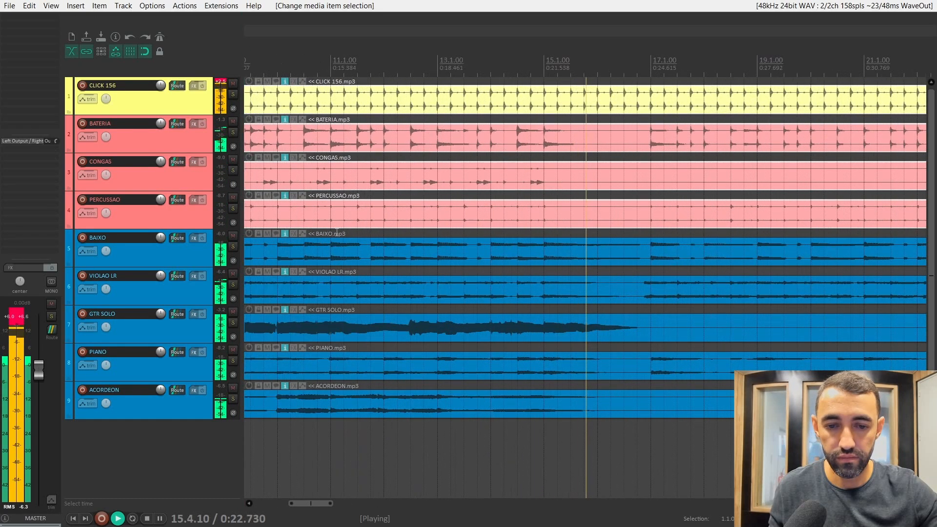
key(space)
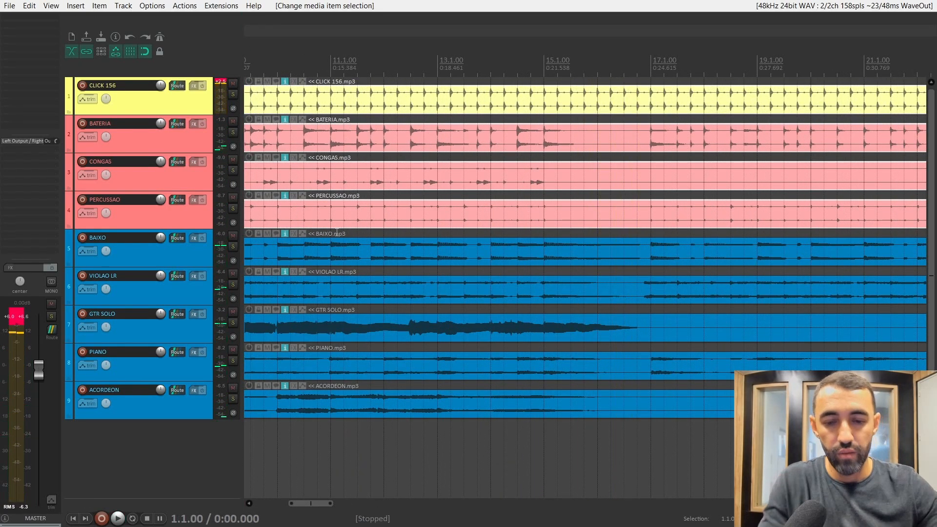
key(Home)
scroll(386, 238, down, 1)
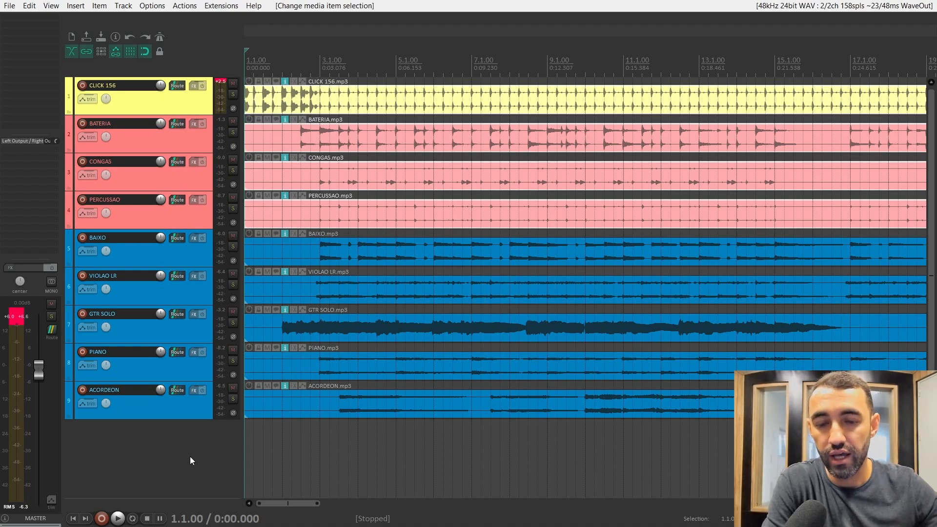
click(219, 82)
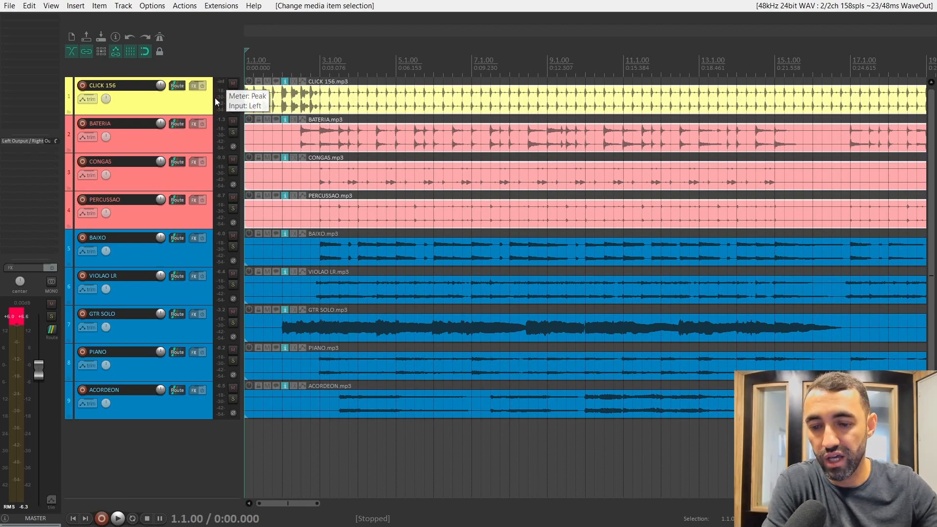
click(23, 316)
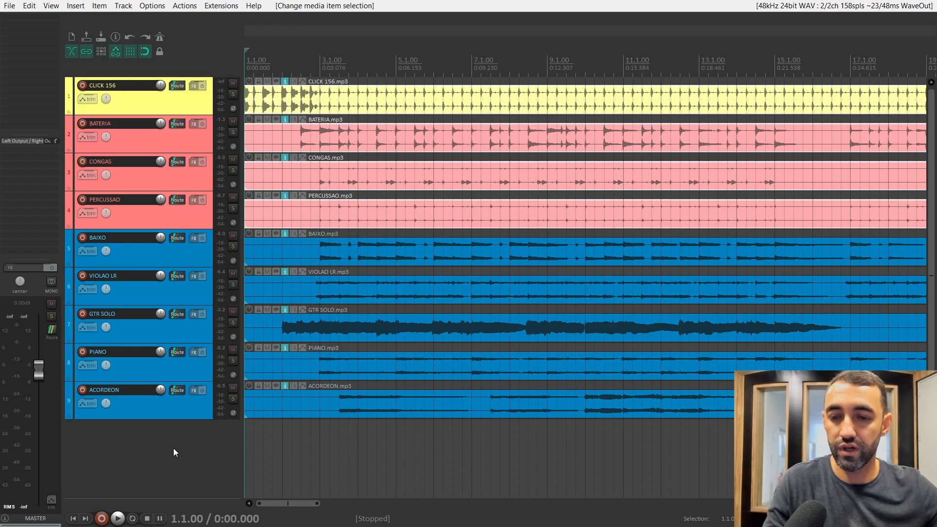
click(198, 100)
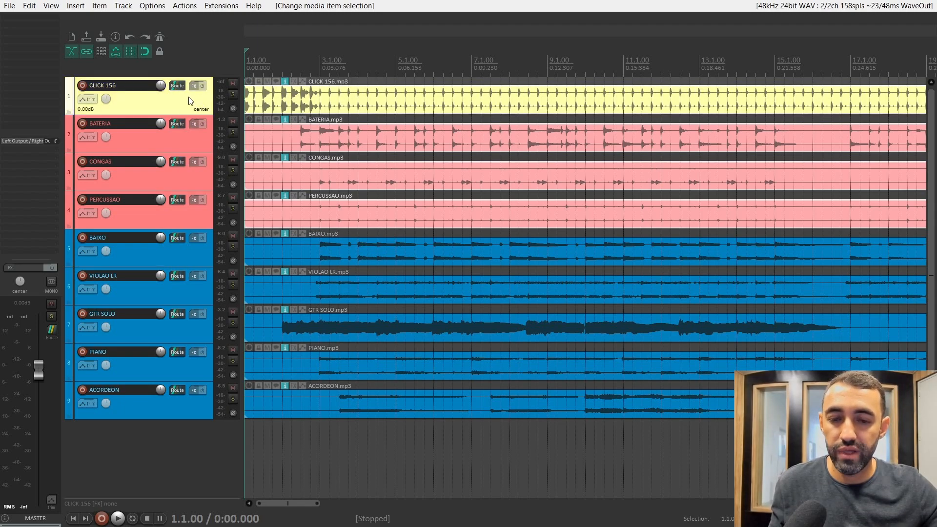
double_click(320, 105)
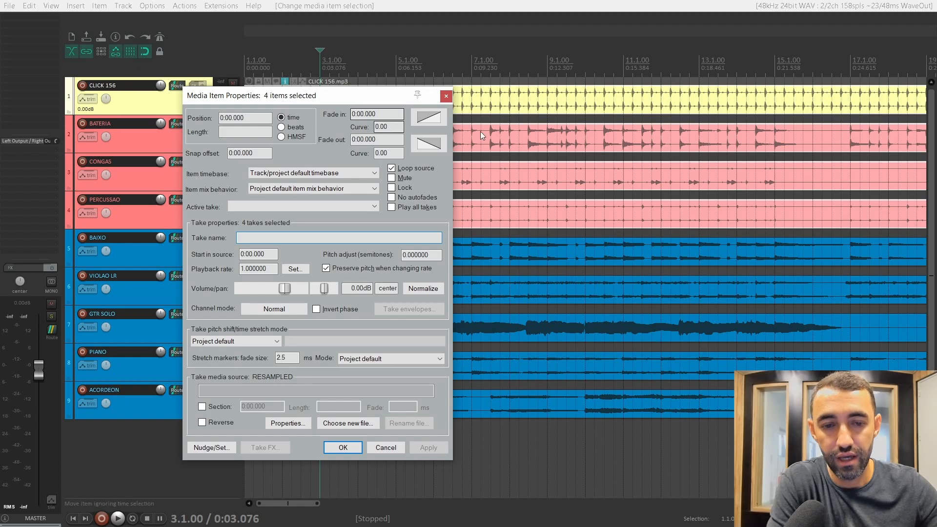
click(446, 96)
click(442, 97)
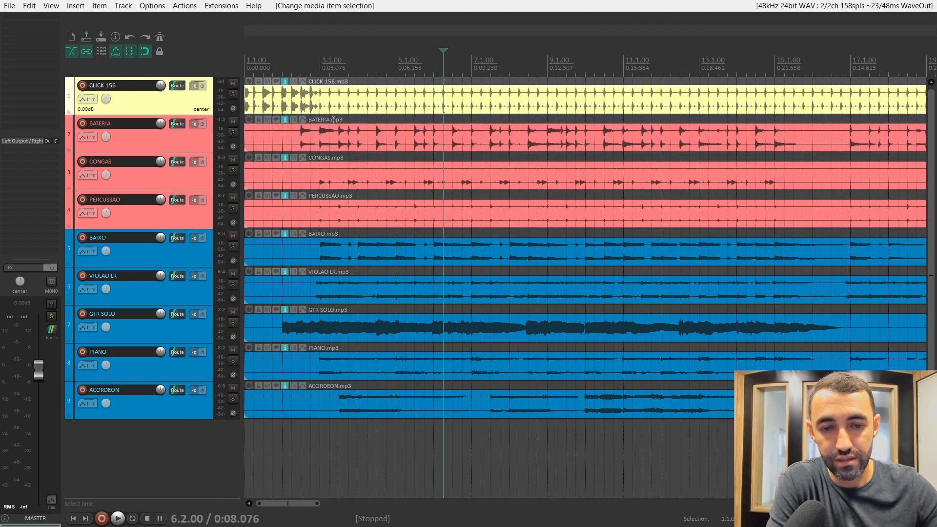
Normalize only the CLICK 156 media item to a true peak of -0.3 dB and accept its item properties.
click(360, 103)
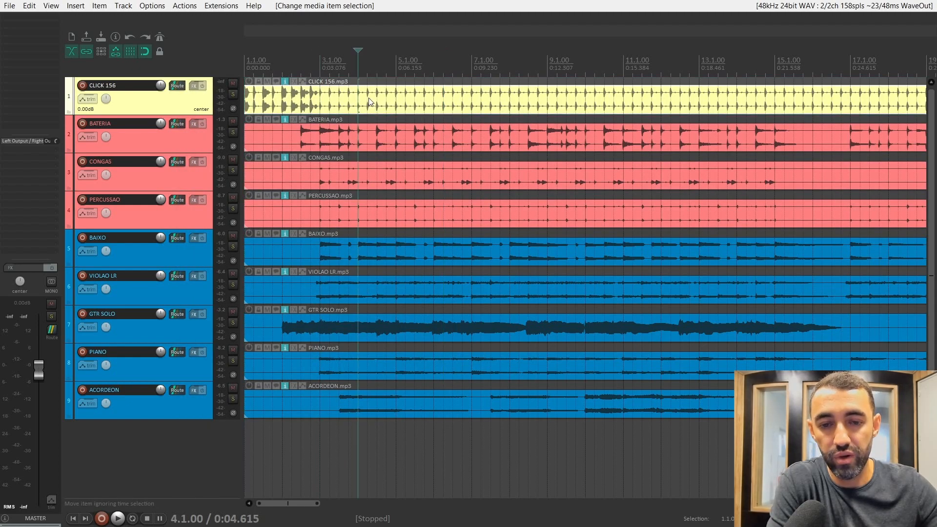
double_click(344, 106)
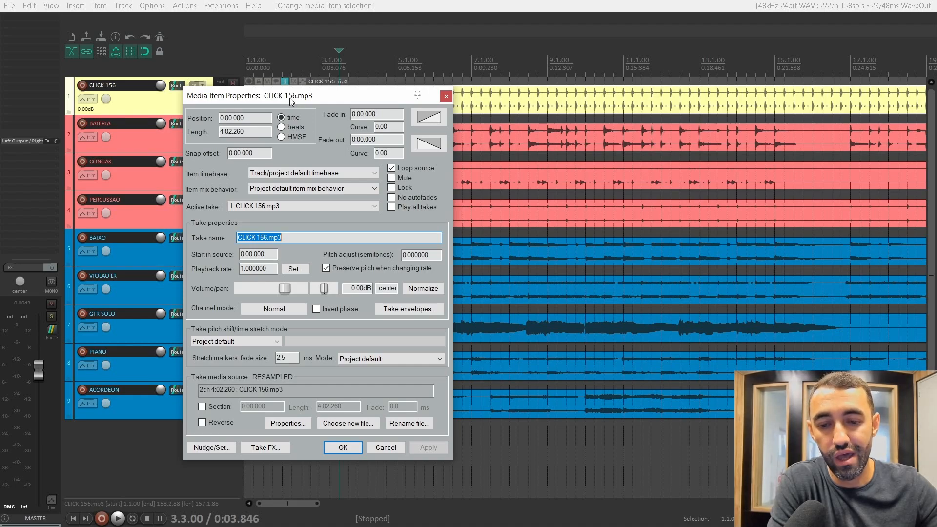
click(423, 289)
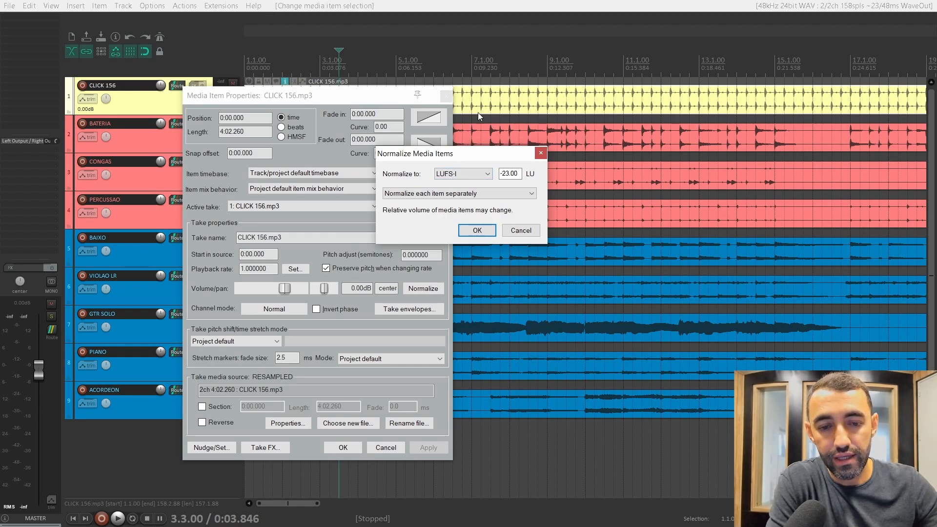
click(481, 174)
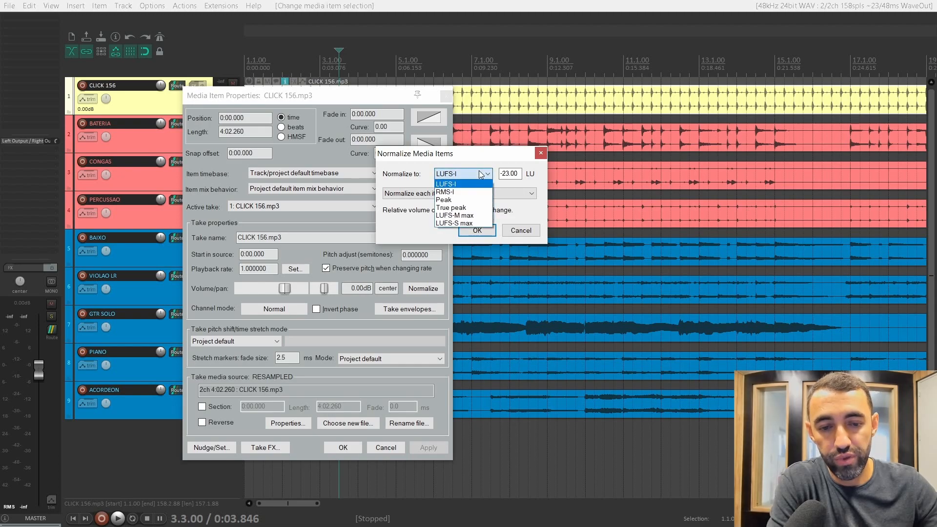
click(457, 207)
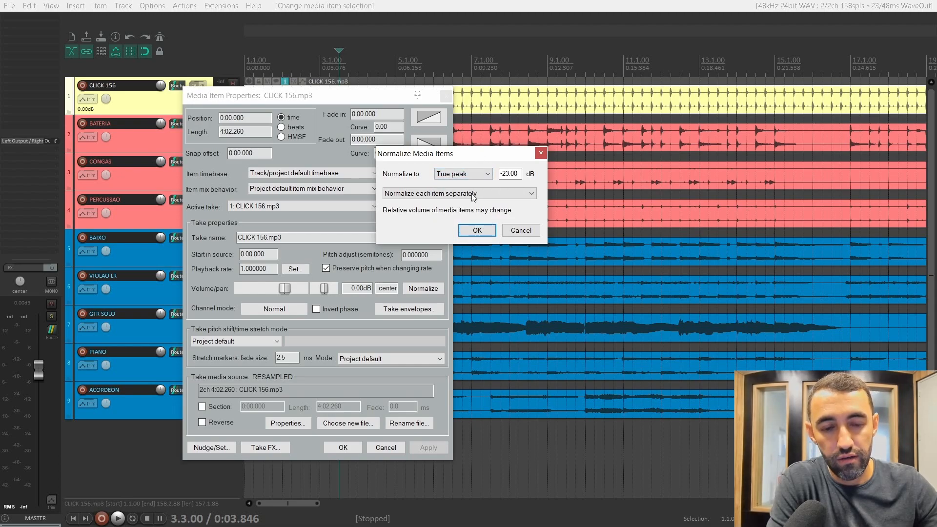
double_click(508, 172)
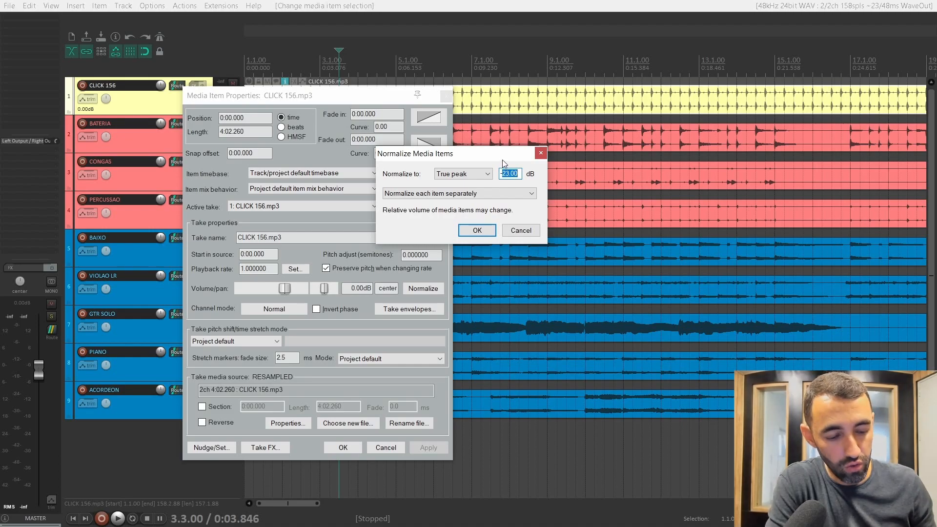
text(-)
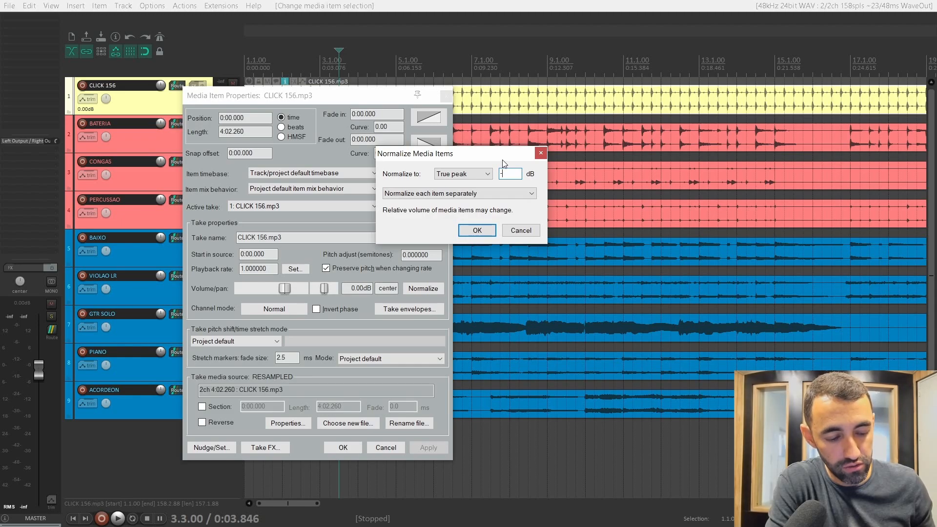
text(0.3)
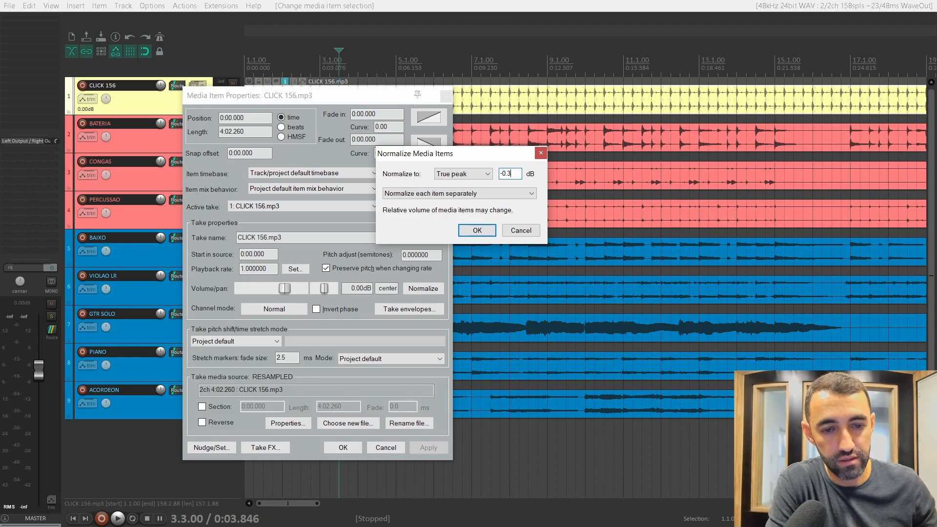
click(477, 231)
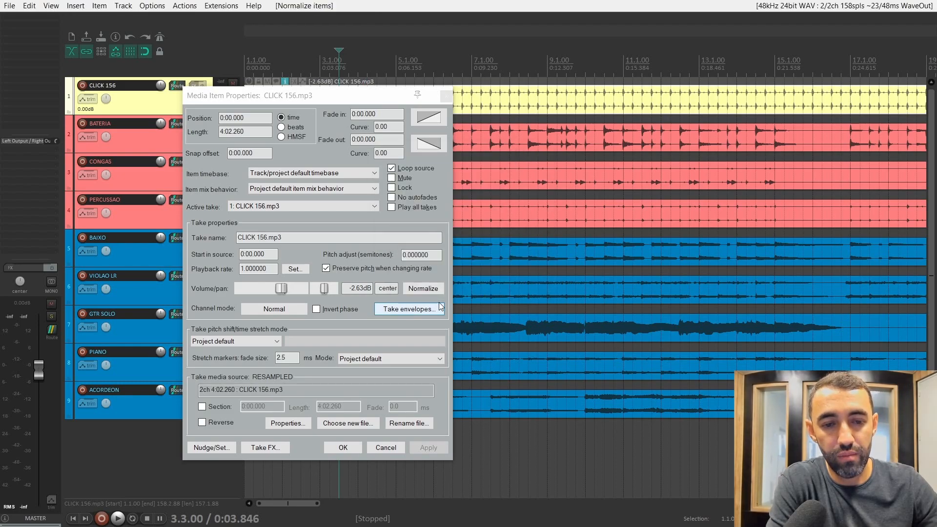
click(350, 452)
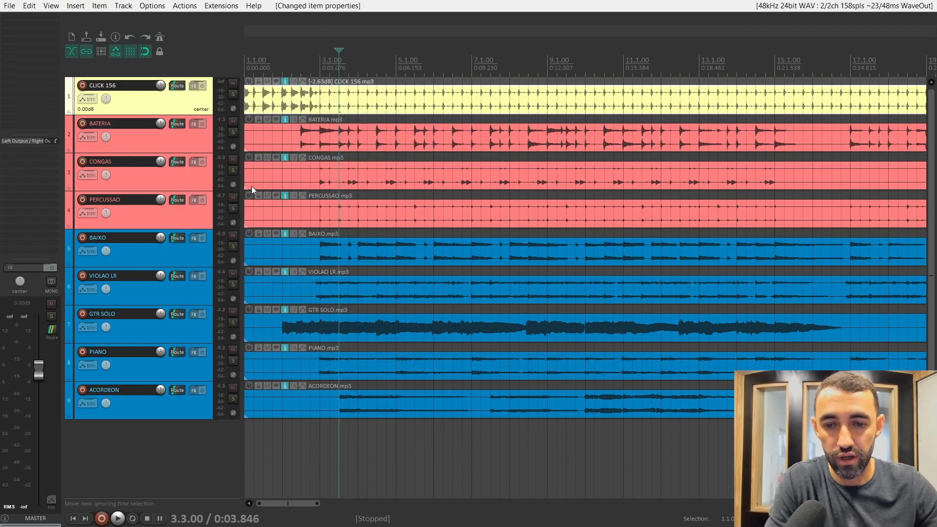
Play the CLICK 156 track exclusively soloed from the project start to check its peak level, then stop and unsolo it.
key(Home)
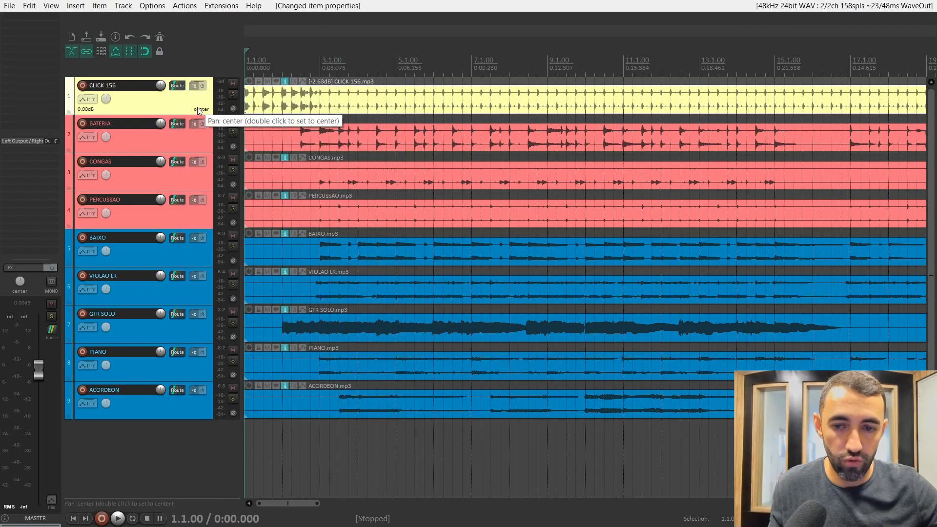
ctrl+alt+click(232, 94)
key(space)
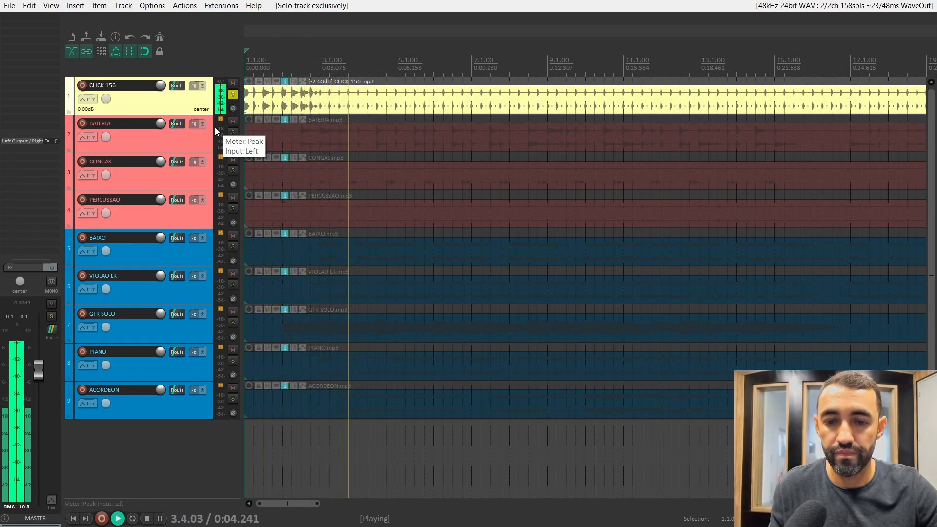
key(space)
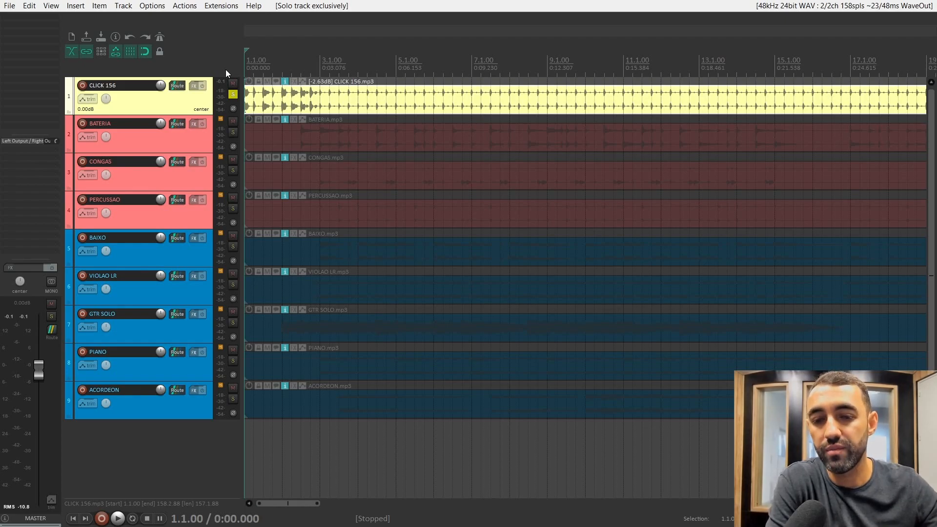
click(231, 94)
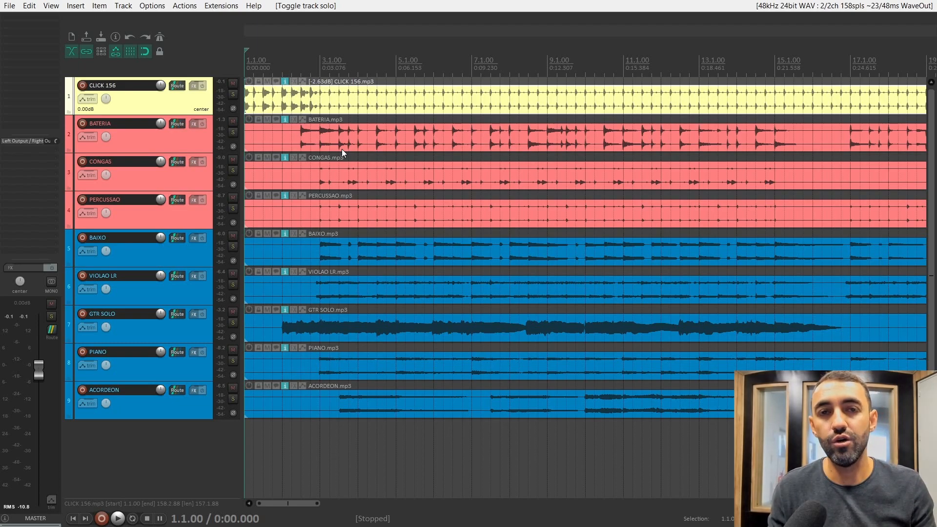
double_click(342, 148)
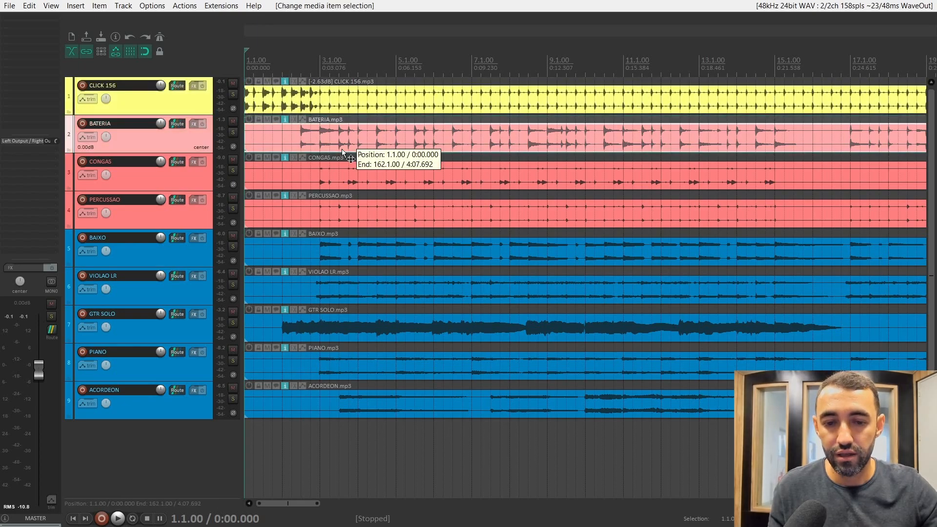
click(422, 290)
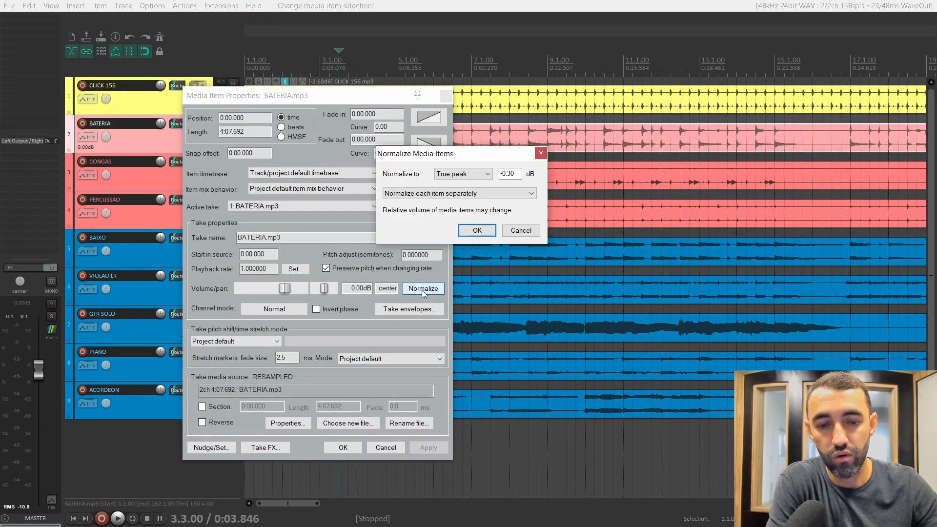
click(465, 179)
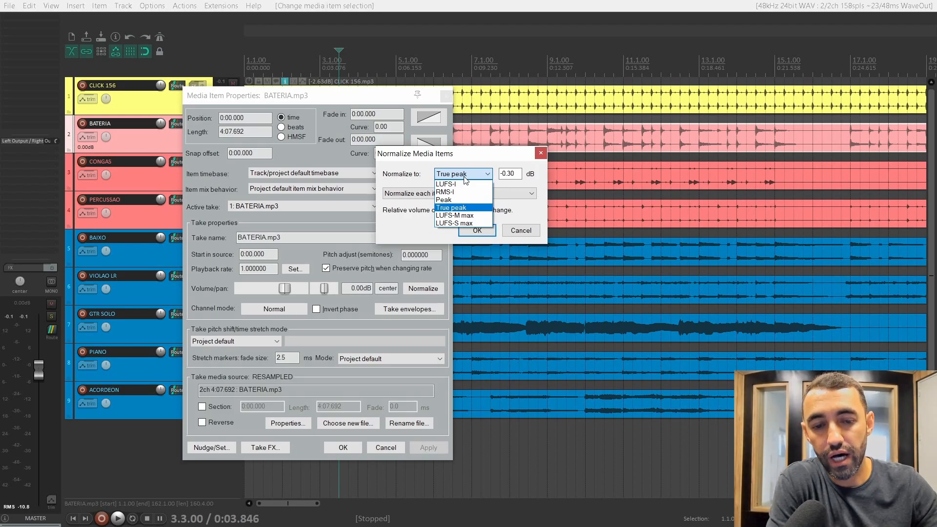
click(452, 208)
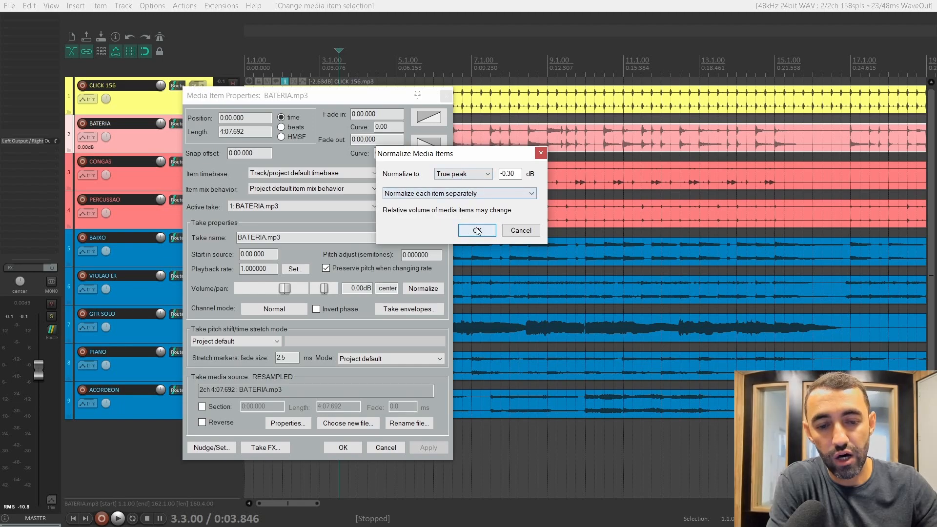
click(545, 152)
click(450, 92)
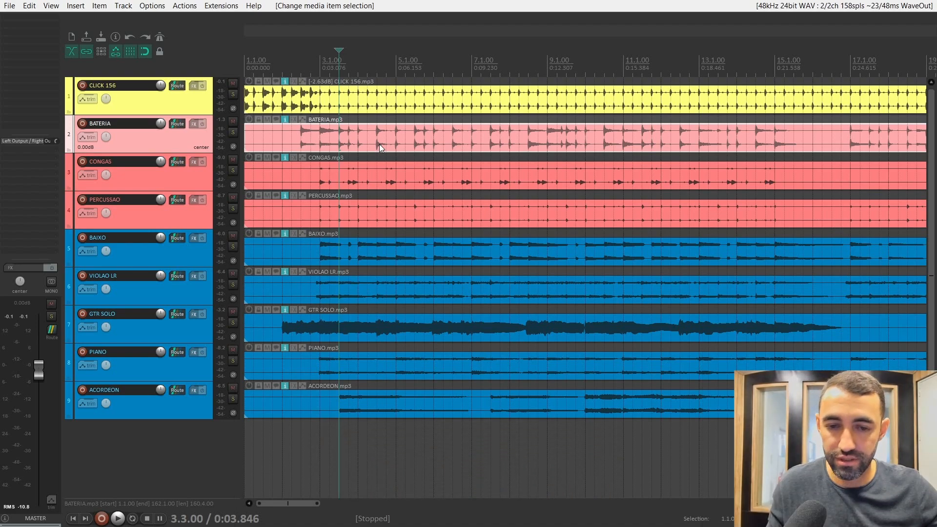
Normalize the BATERIA, CONGAS and PERCUSSAO items separately to a true peak of -3 dB, leaving only the BATERIA item selected.
shift+click(376, 218)
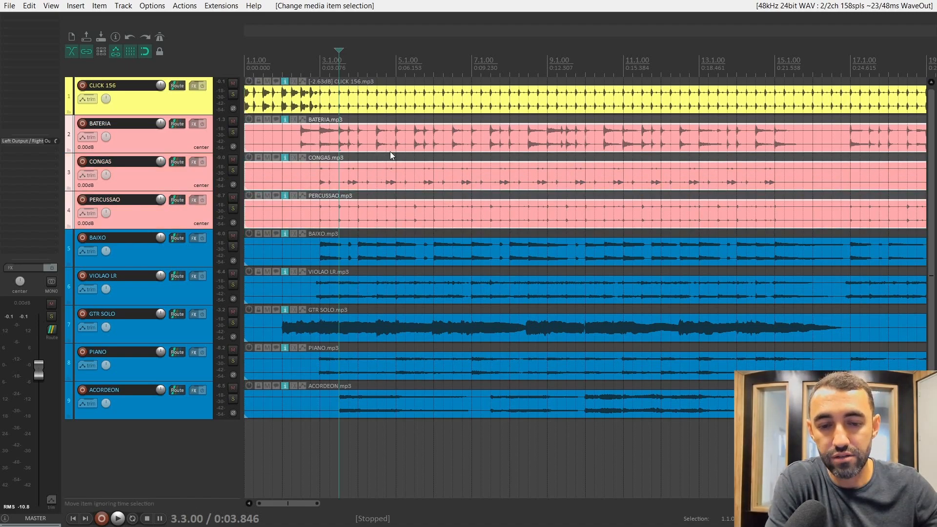
double_click(341, 135)
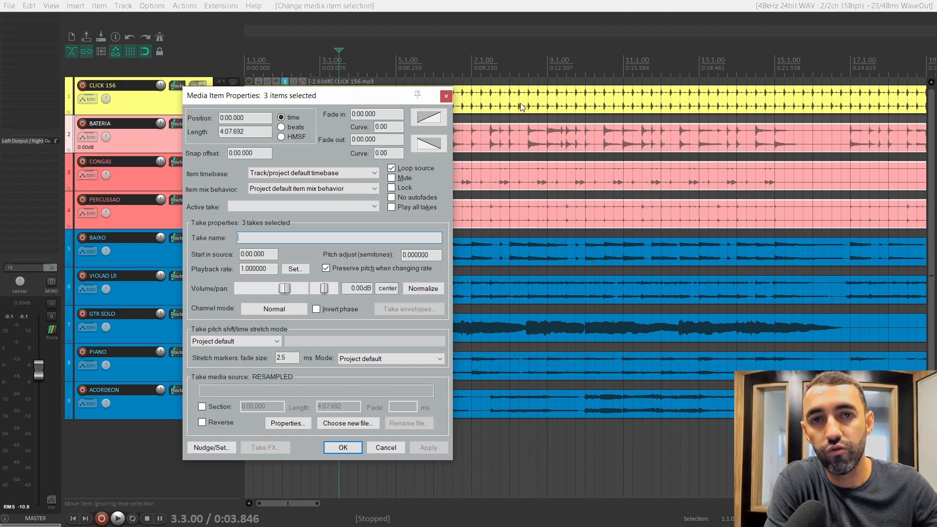
click(413, 289)
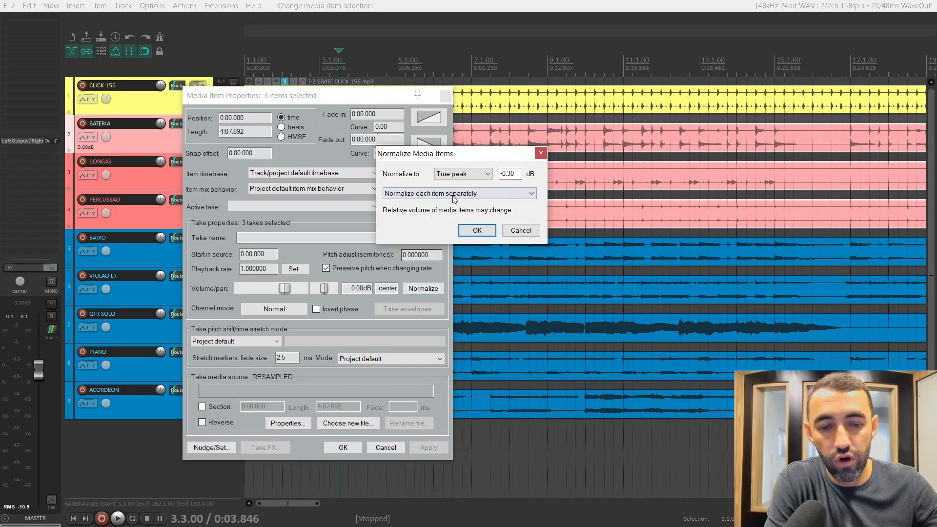
double_click(514, 174)
text(-1)
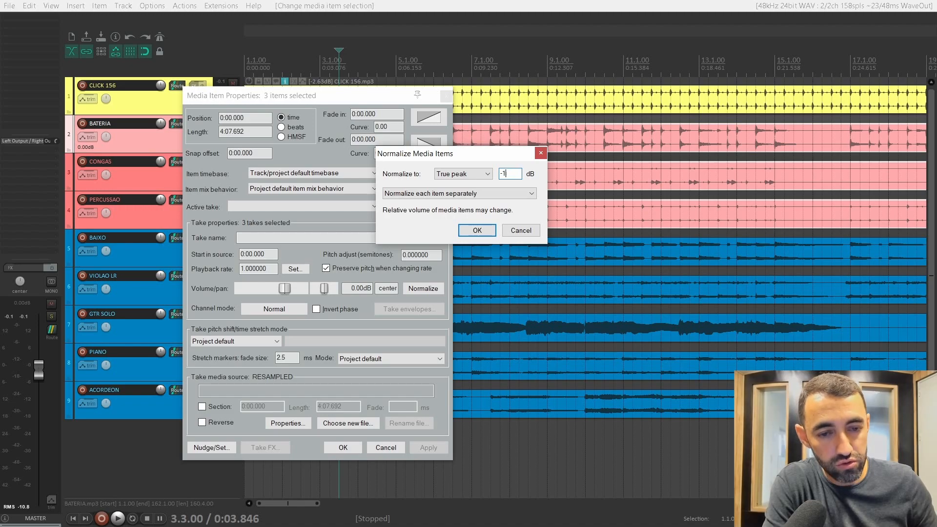
key(BackSpace)
text(3)
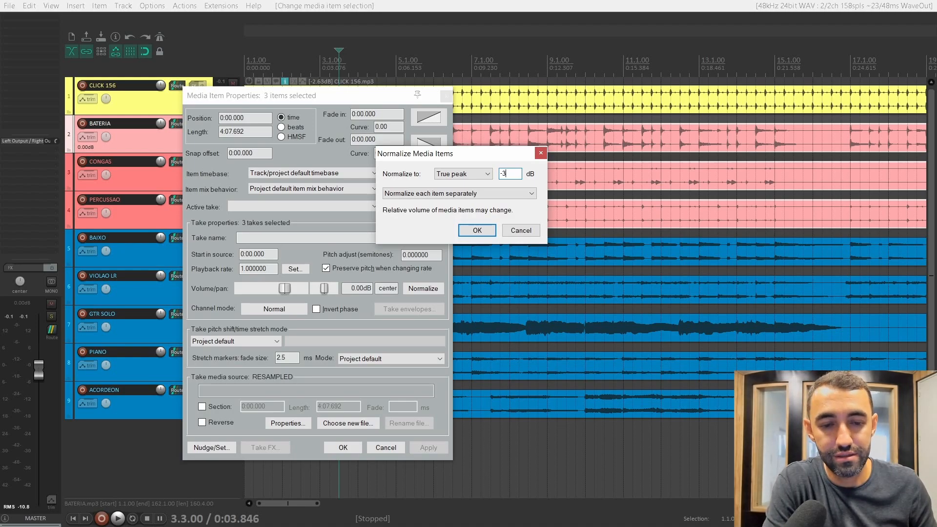
key(Return)
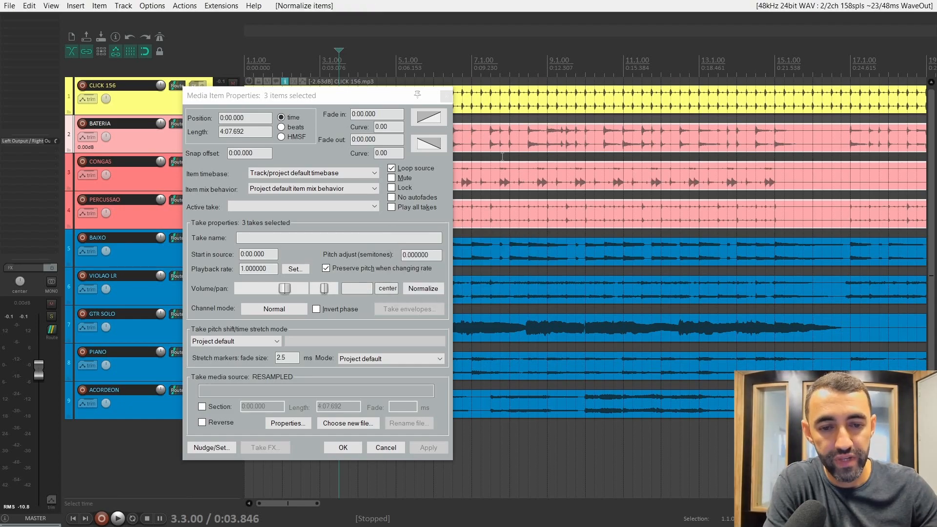
click(446, 95)
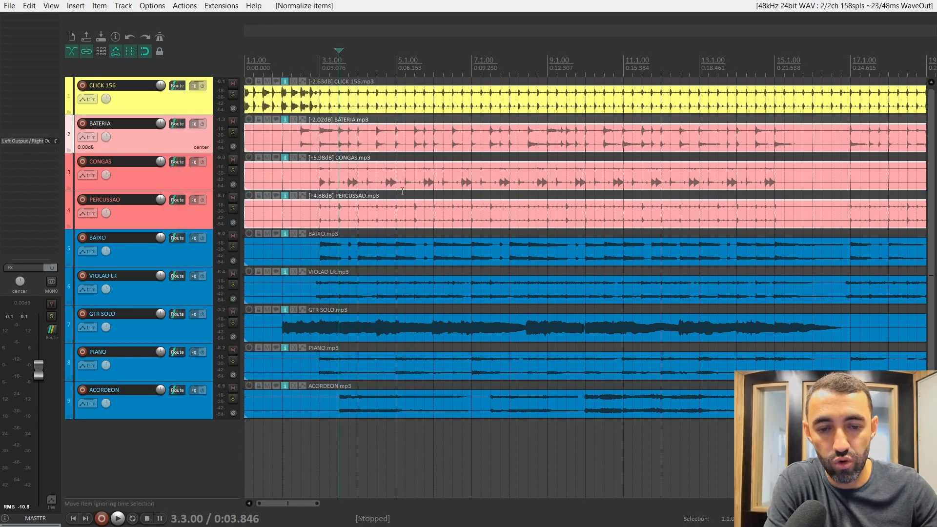
click(387, 139)
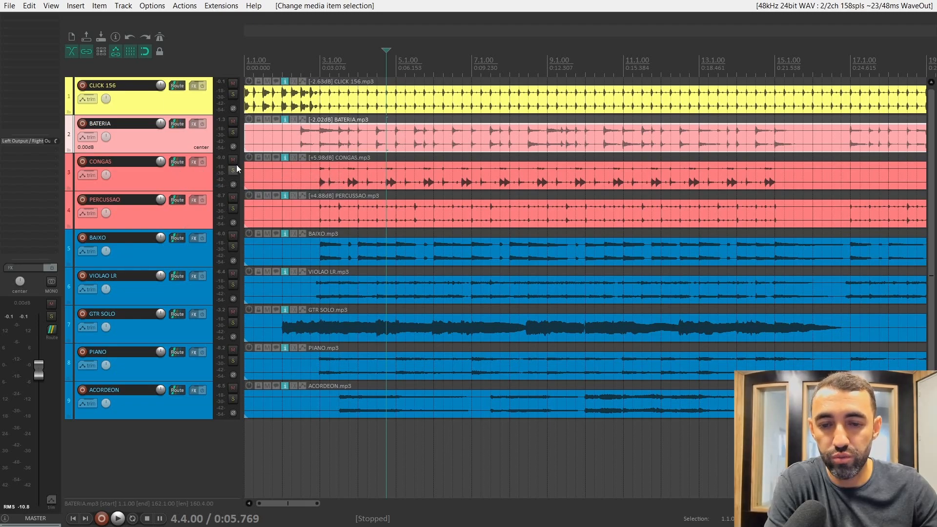
Play the BATERIA, CONGAS and PERCUSSAO tracks soloed together from position 2.3.00 to check their combined peak level, then stop.
drag(233, 133, 233, 209)
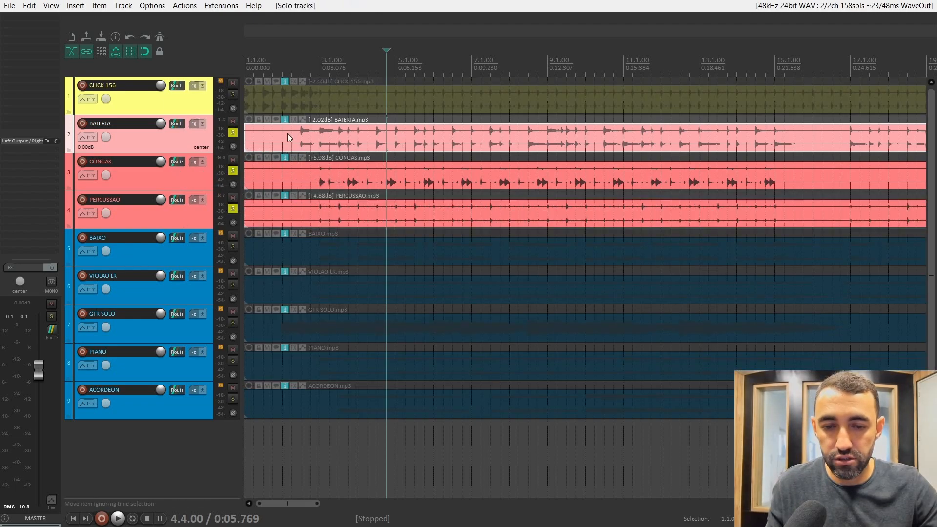
click(301, 61)
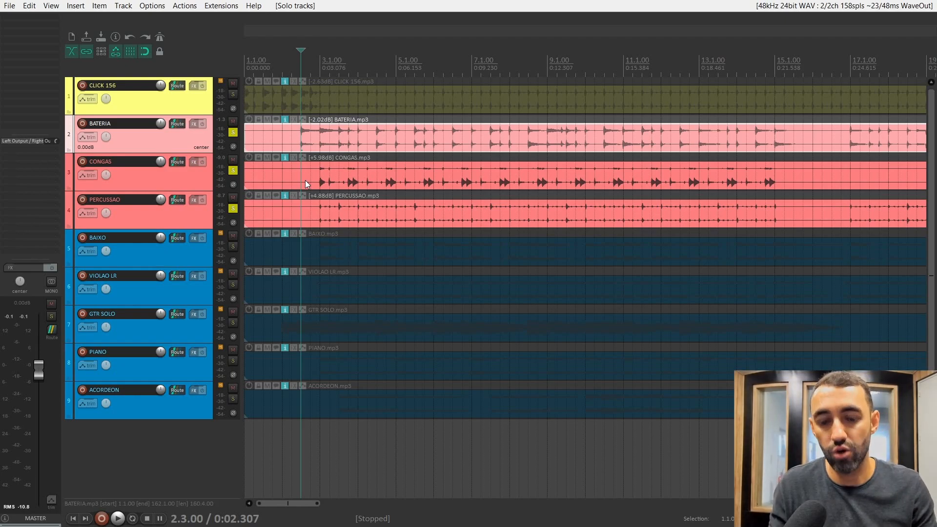
key(space)
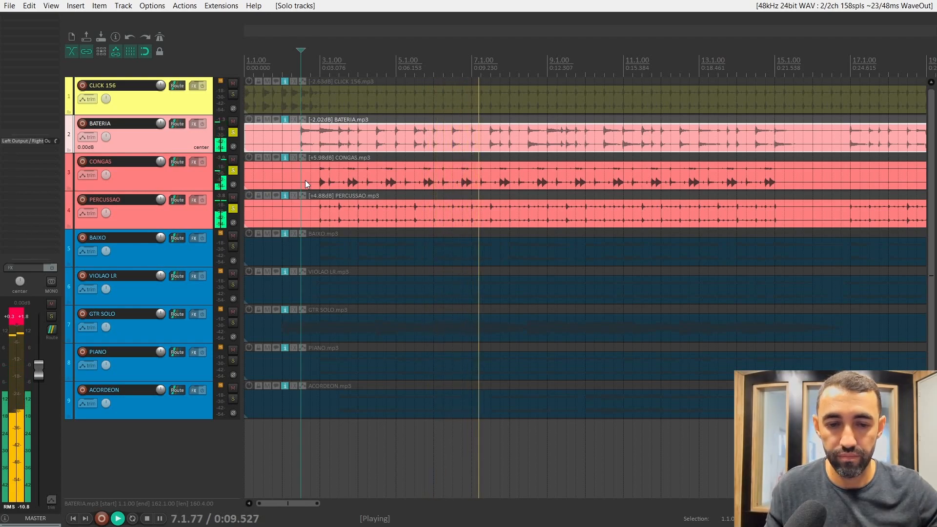
key(space)
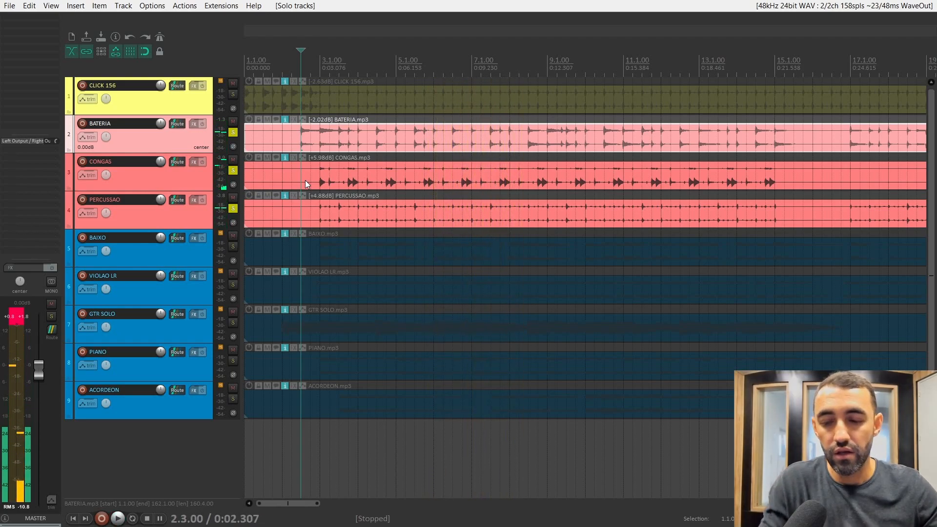
Reset the master peak indicators and unsolo the BATERIA, CONGAS and PERCUSSAO tracks.
click(14, 320)
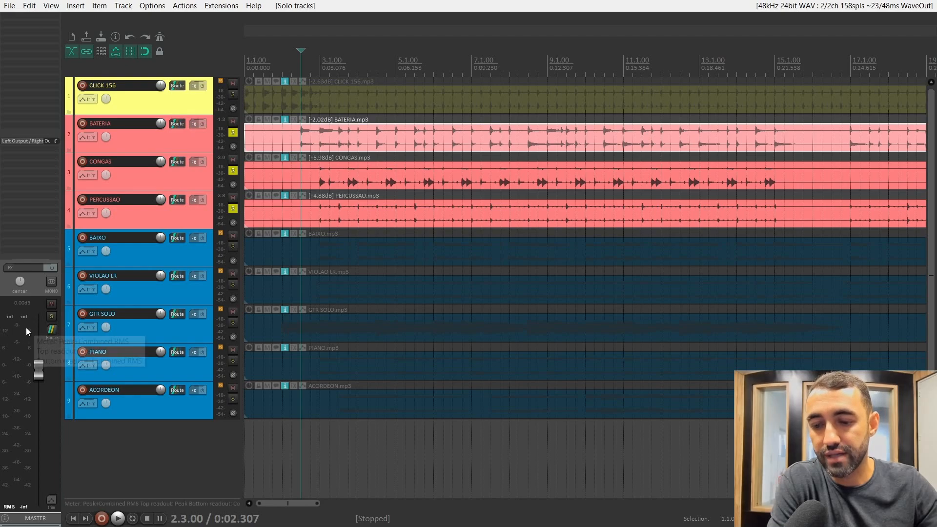
click(232, 133)
click(233, 170)
click(233, 209)
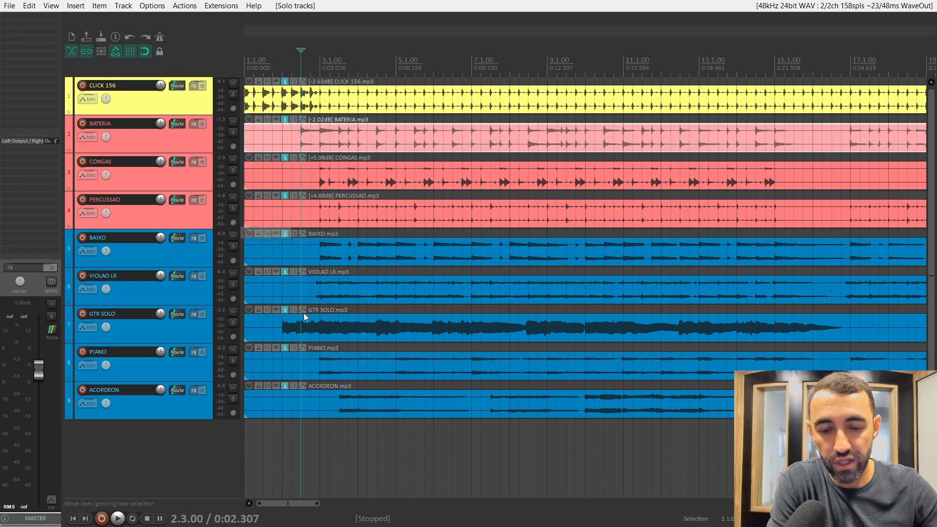
Normalize the BAIXO, VIOLAO LR, GTR SOLO, PIANO and ACORDEON items separately to -23 LUFS-I and close their item properties.
drag(406, 439, 341, 252)
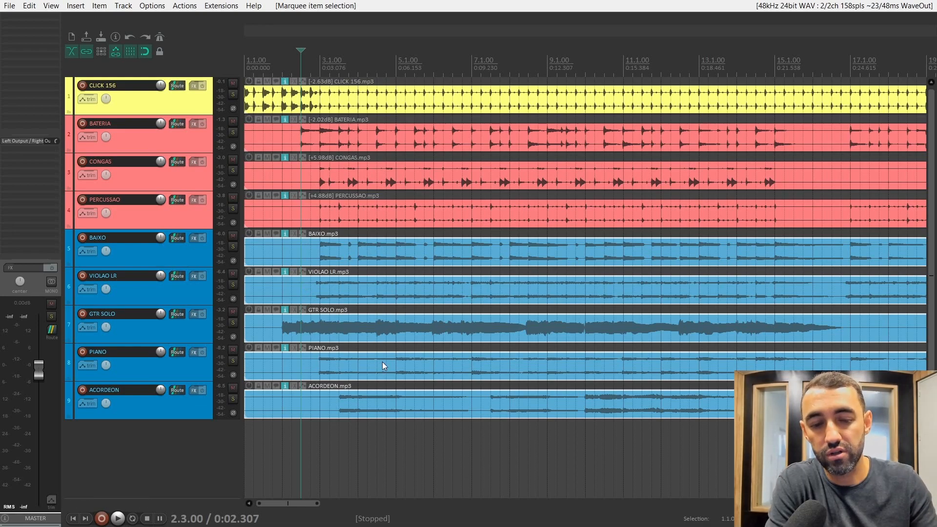
double_click(338, 252)
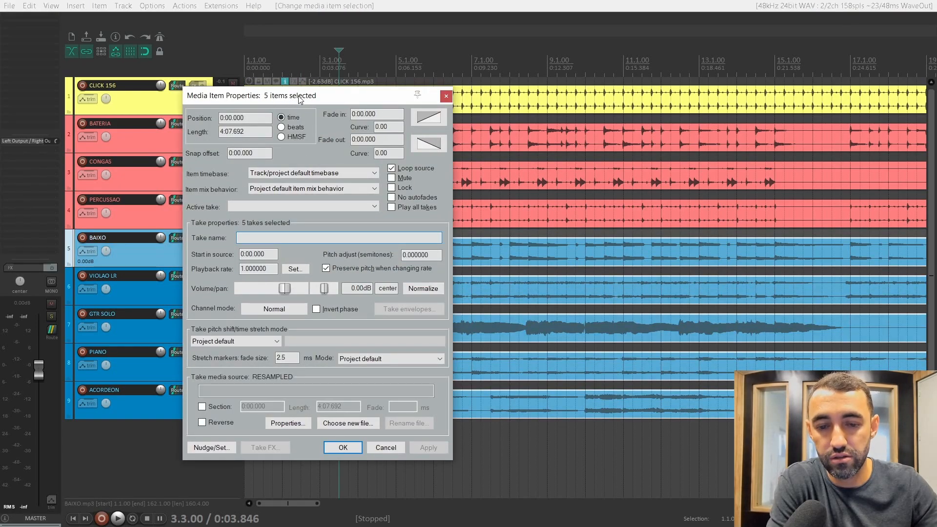
click(423, 289)
click(447, 175)
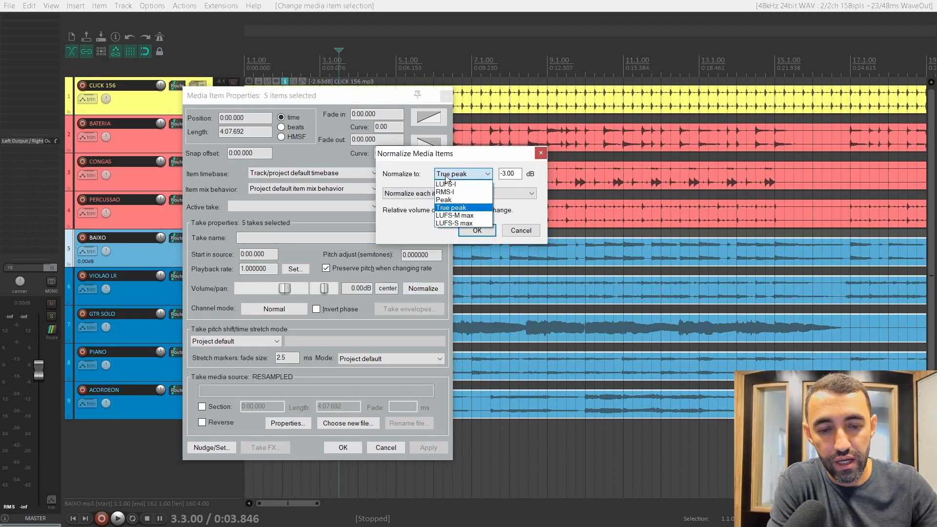
click(449, 183)
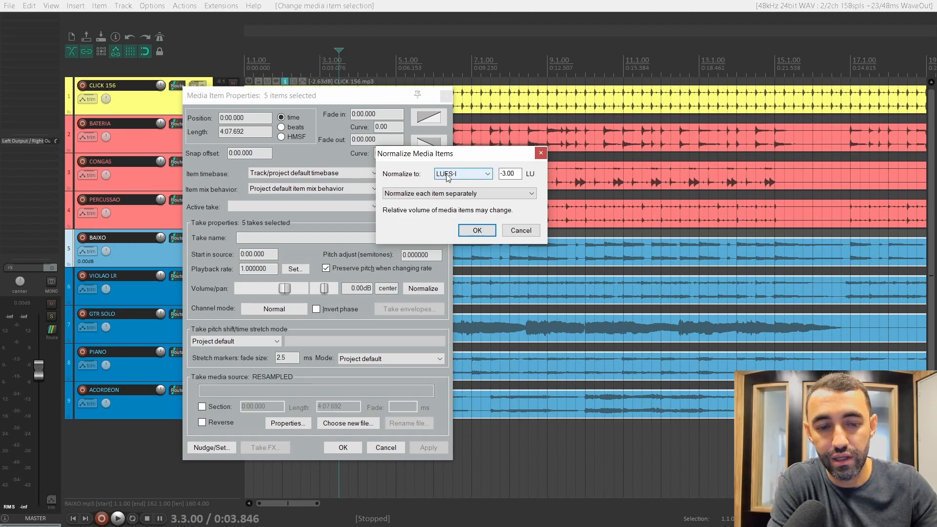
double_click(520, 174)
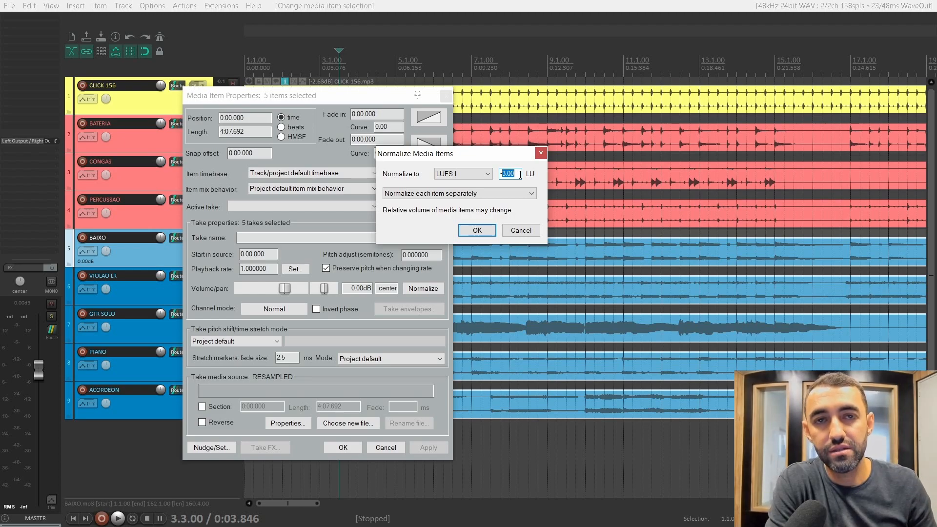
text(-23)
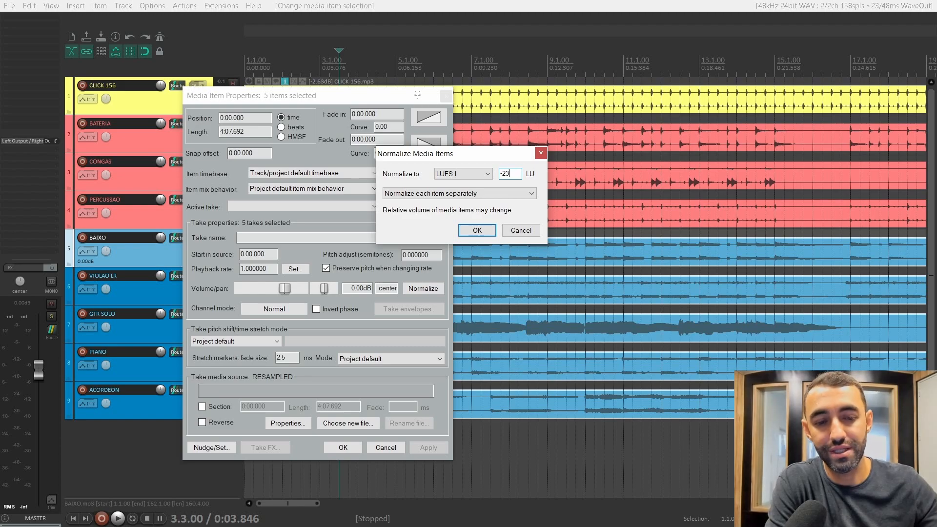
click(482, 232)
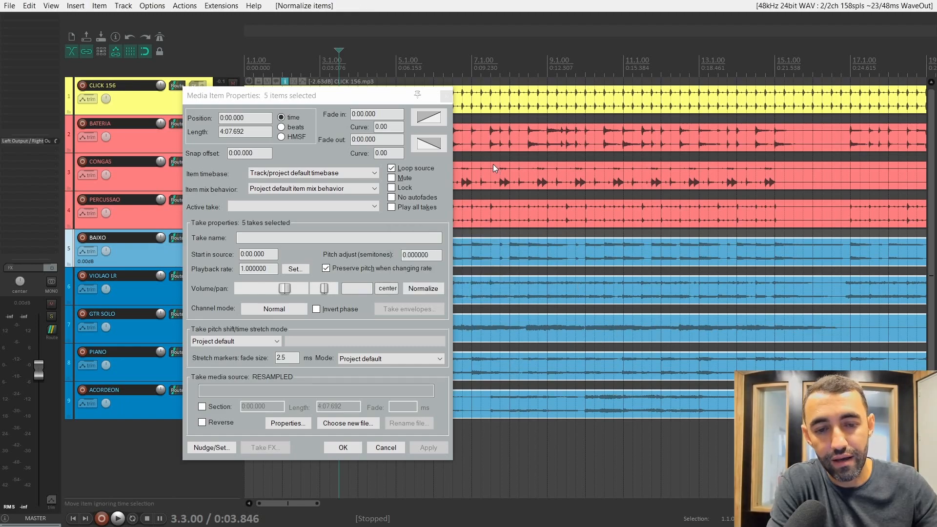
click(447, 96)
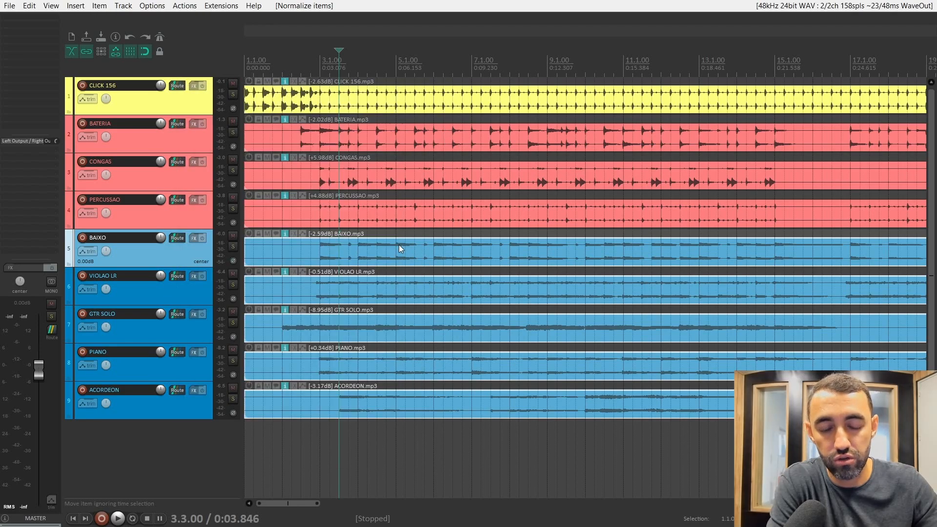
Play the BAIXO through ACORDEON tracks soloed together from position 2.4.00 to check their combined level, then stop.
drag(233, 247, 245, 400)
click(311, 63)
key(space)
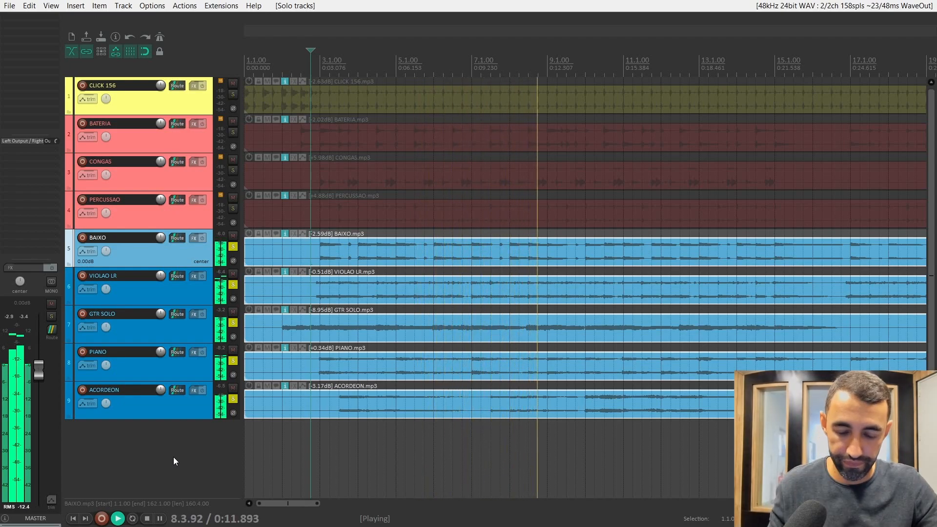
key(space)
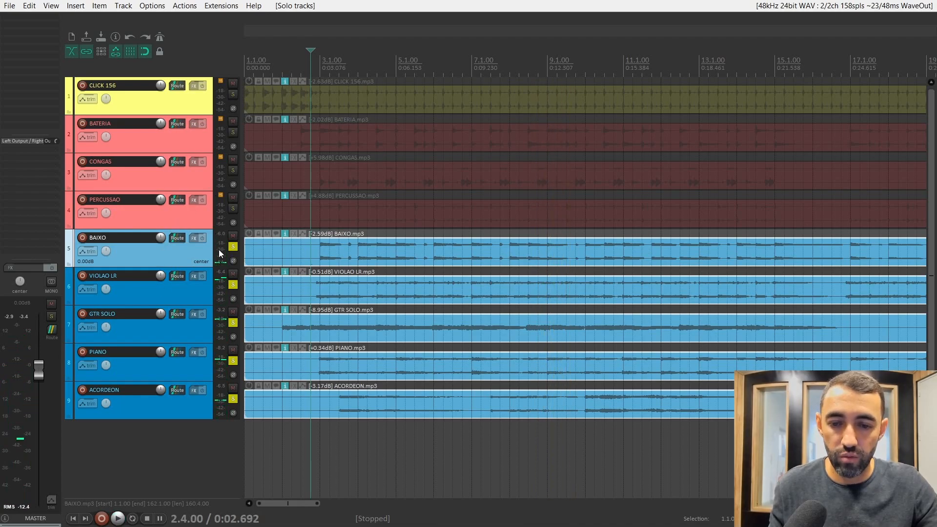
Mute CLICK 156, unsolo BAIXO through ACORDEON, and play the full instrument mix from 1.4.00 to check the master level.
click(233, 83)
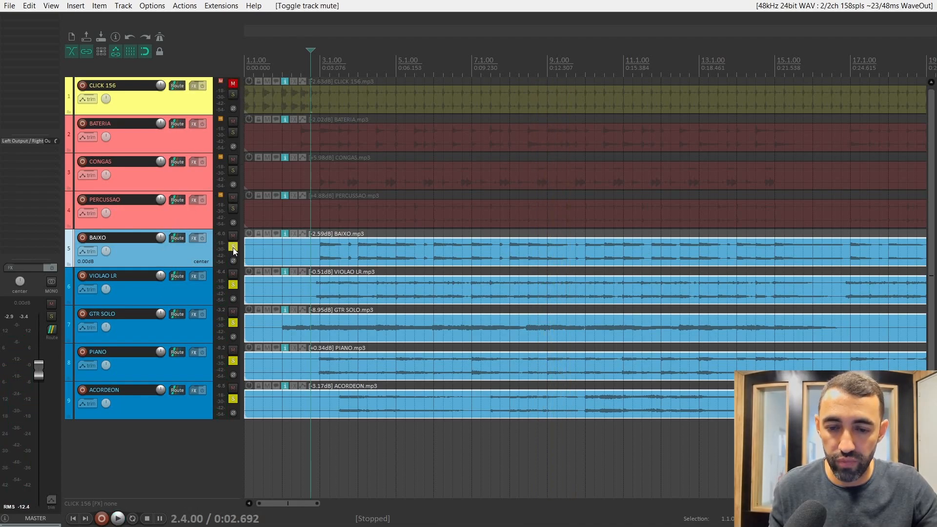
drag(233, 247, 232, 387)
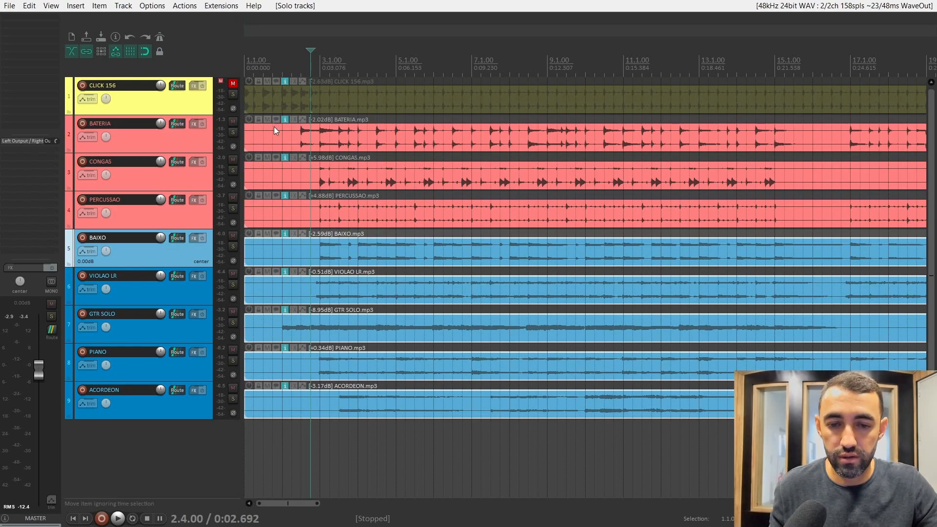
click(292, 58)
click(272, 60)
key(space)
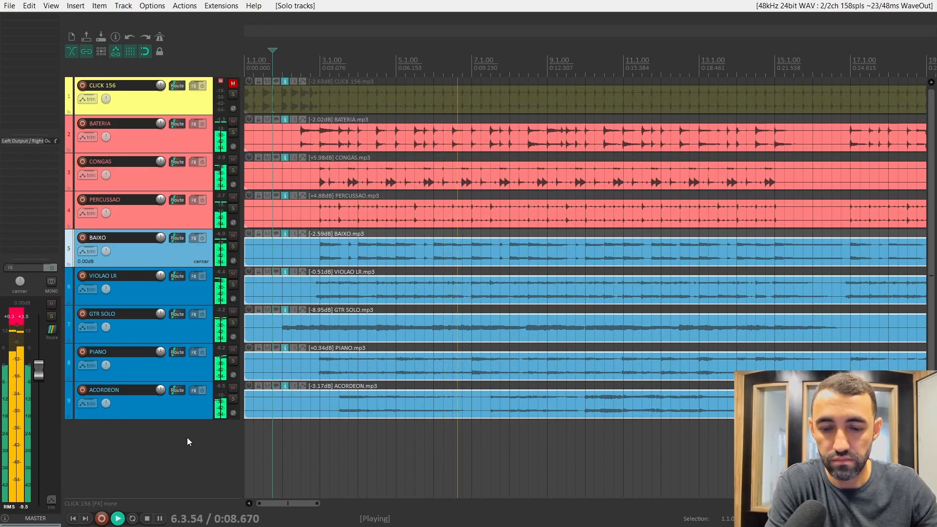
scroll(549, 326, down, 1)
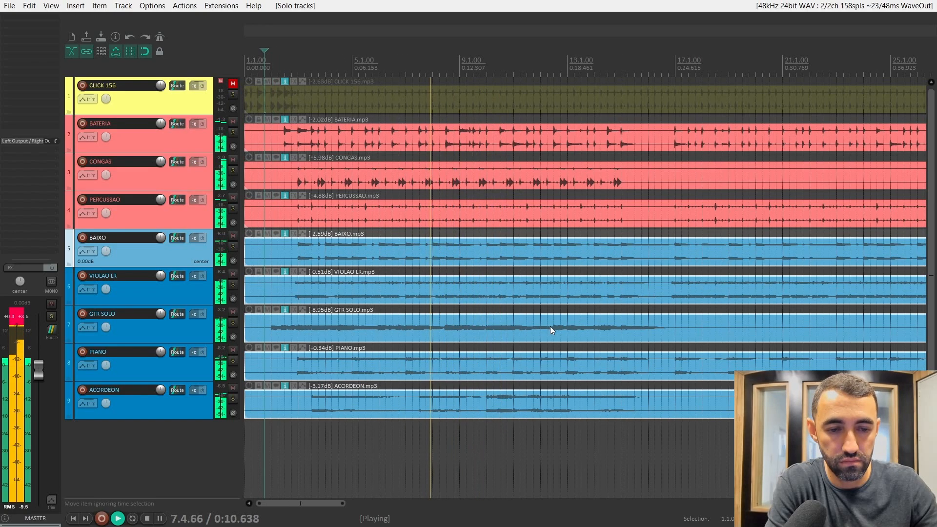
scroll(550, 326, down, 1)
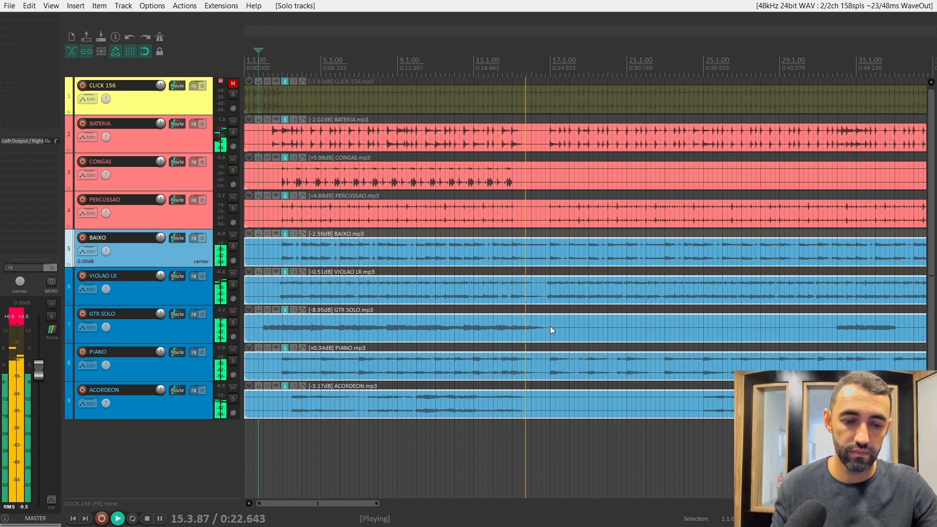
key(space)
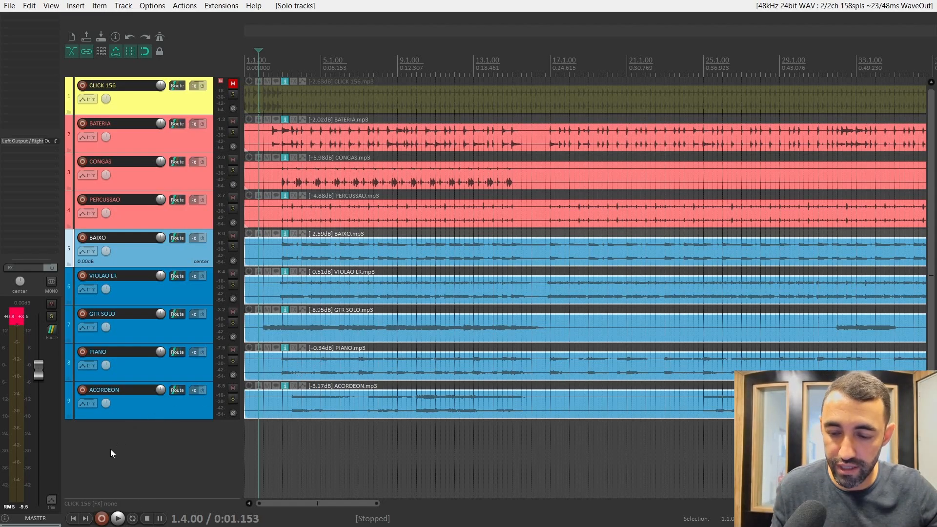
Show the mixer and pull the volume faders of the BATERIA through ACORDEON tracks down together to -inf dB, then deselect them.
key(ctrl+m)
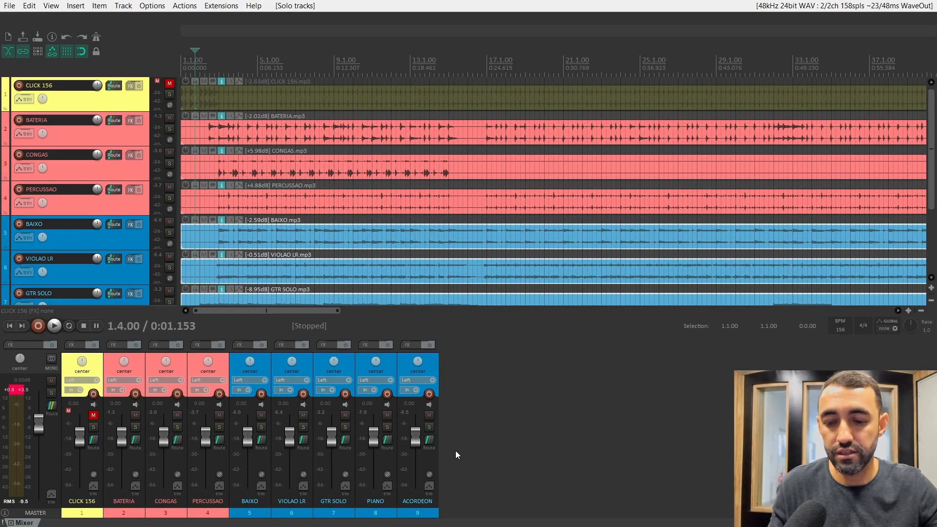
click(136, 360)
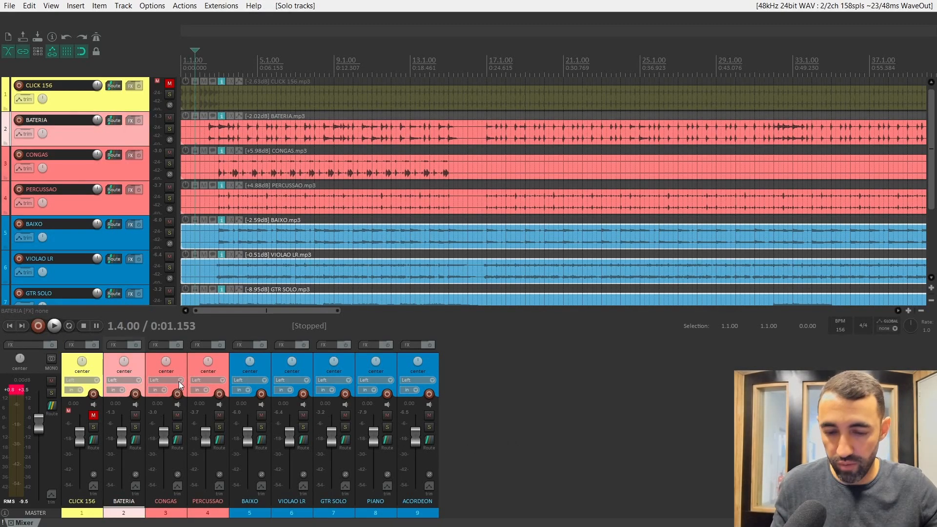
shift+click(402, 365)
drag(413, 437, 414, 488)
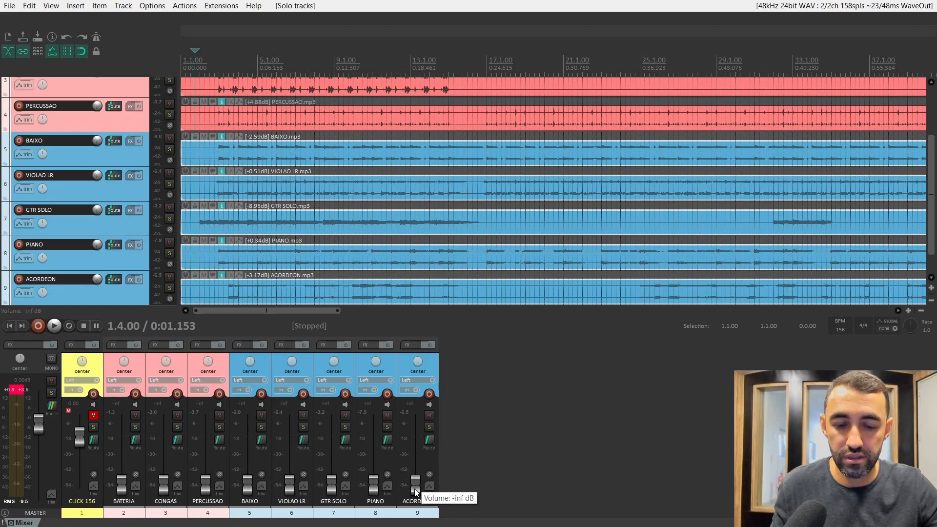
click(479, 443)
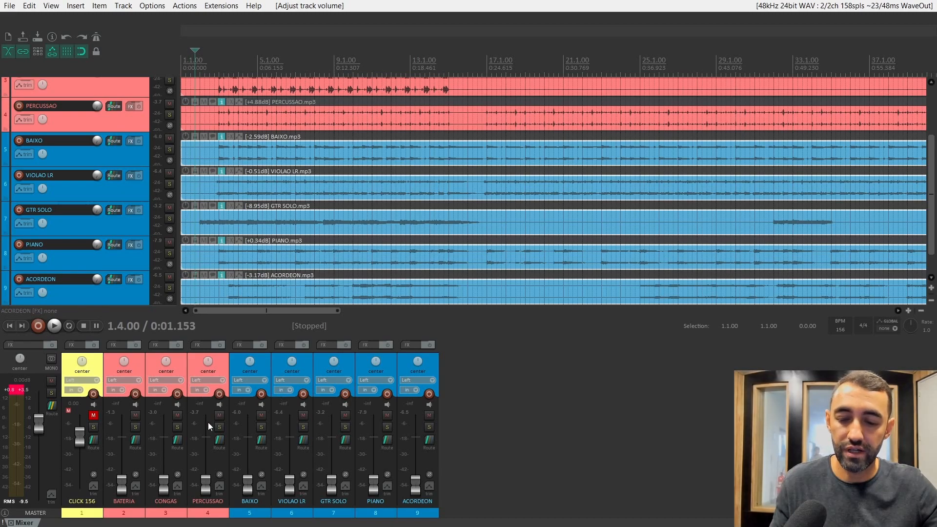
Start playback with the master peak indicators reset and raise the BATERIA volume fader to a moderate level below 0 dB.
key(space)
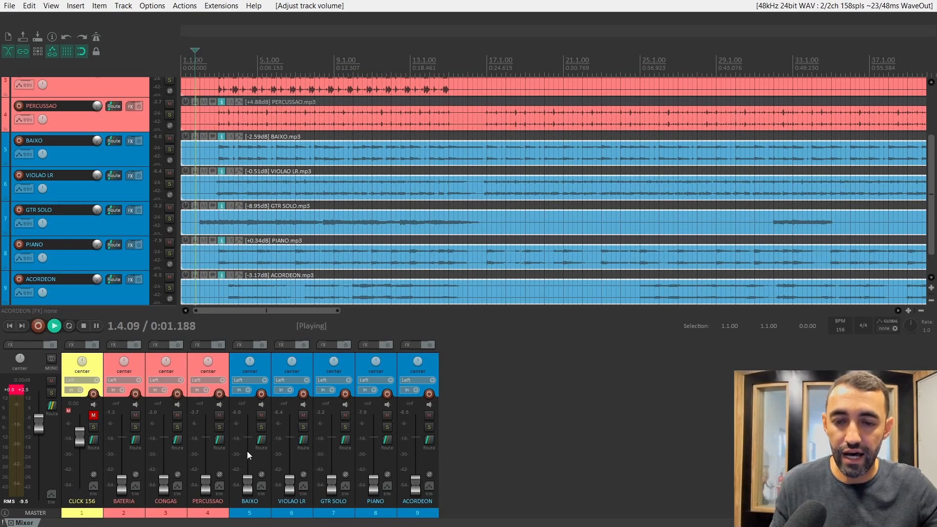
click(23, 390)
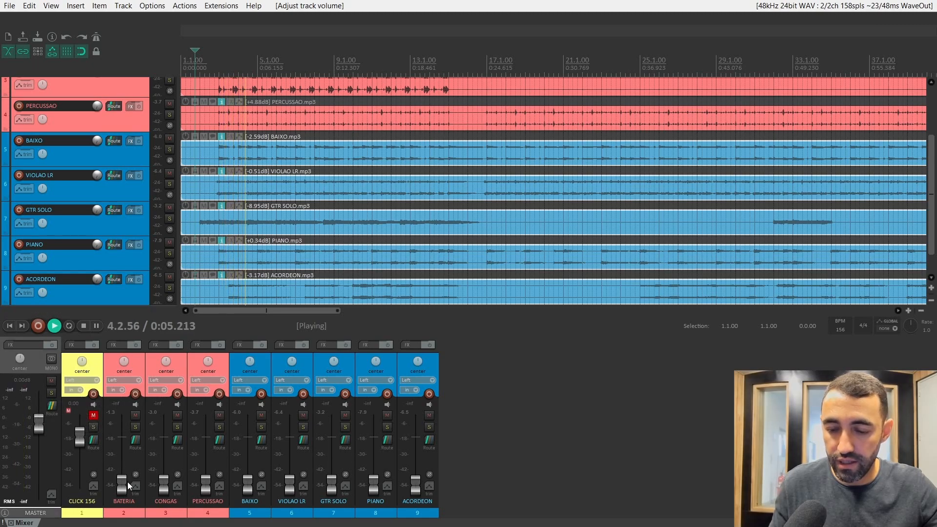
drag(128, 482, 127, 443)
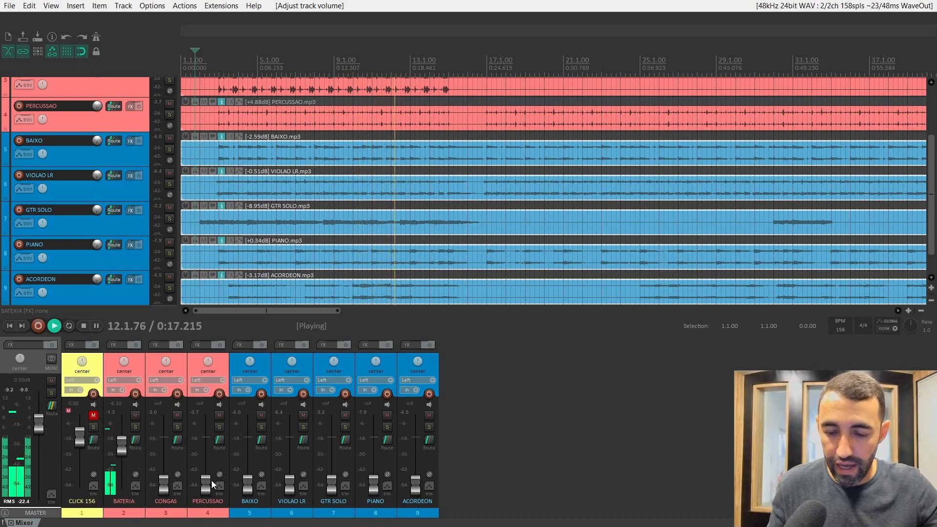
Raise the PERCUSSAO fader to -12.9 dB and the CONGAS fader to about -12.1 dB while playing the drums, then stop.
drag(207, 484, 207, 451)
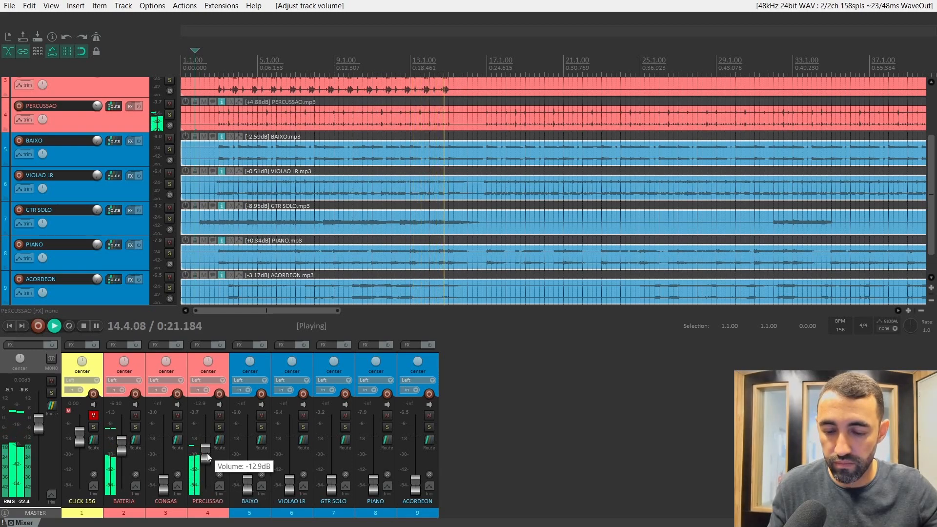
drag(166, 482, 166, 448)
key(space)
key(space)
drag(166, 457, 166, 461)
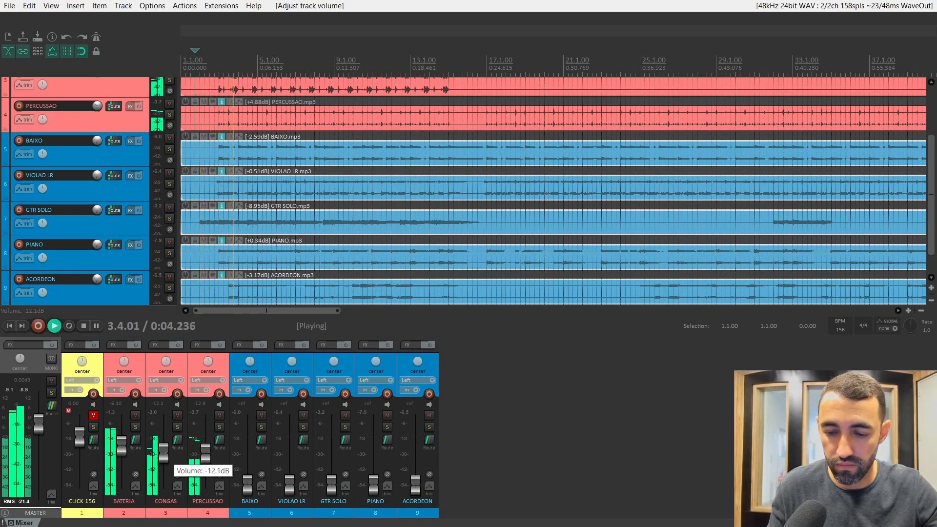
key(space)
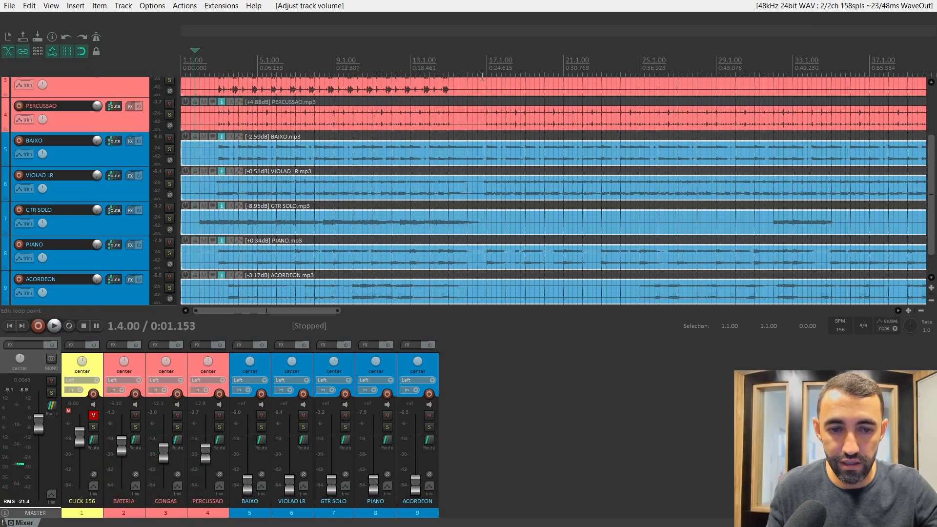
Set a time selection from 2.1.00 to 16.4.00, turn on repeat and start playback of the loop.
drag(482, 74, 198, 120)
click(68, 325)
key(space)
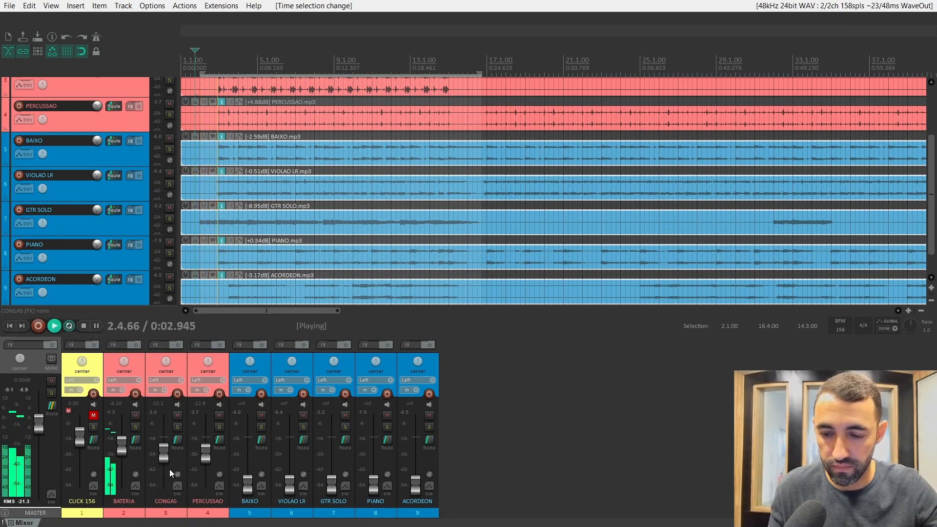
Lower the CONGAS volume to -12.6 dB and the PERCUSSAO volume to about -15 dB during the looped playback.
scroll(164, 467, down, 2)
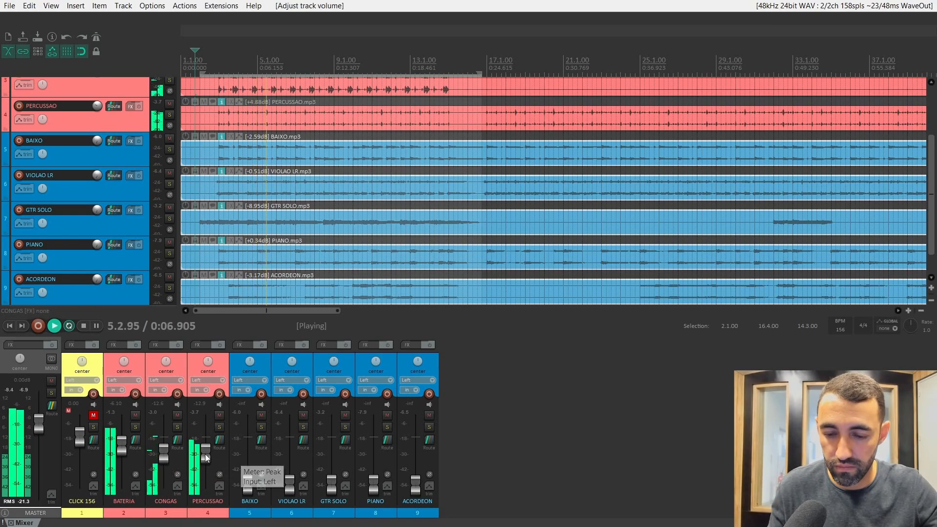
scroll(206, 459, down, 4)
scroll(206, 459, down, 2)
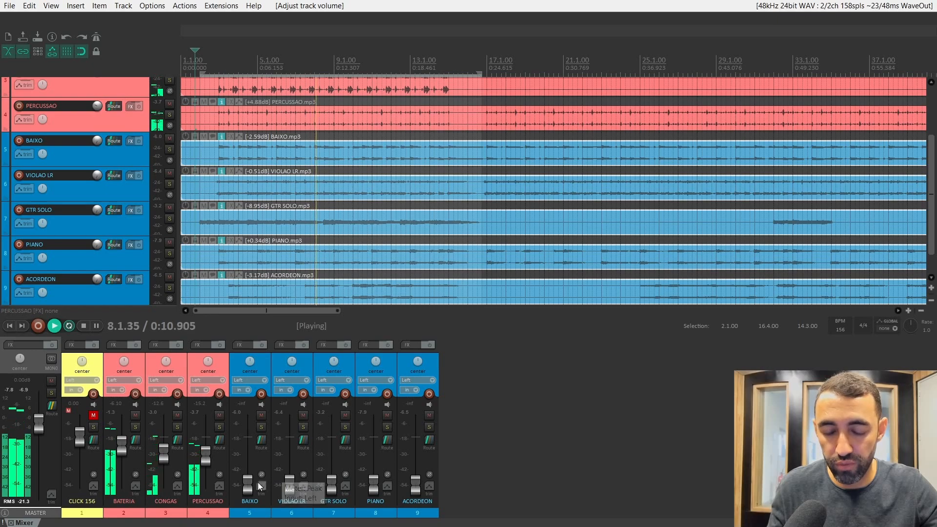
Raise the BAIXO fader to -10.5 dB and the VIOLAO LR fader to -11.4 dB during the looped playback.
drag(249, 490, 249, 452)
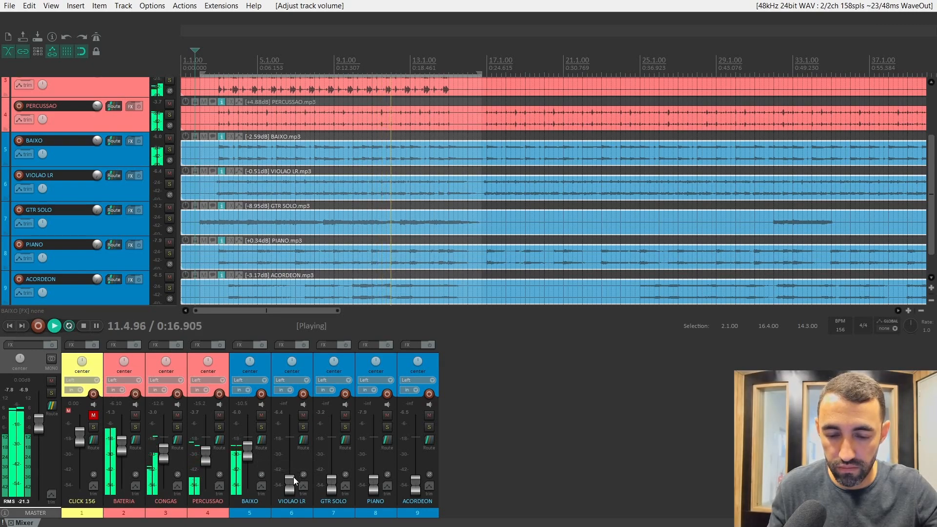
drag(286, 480, 289, 450)
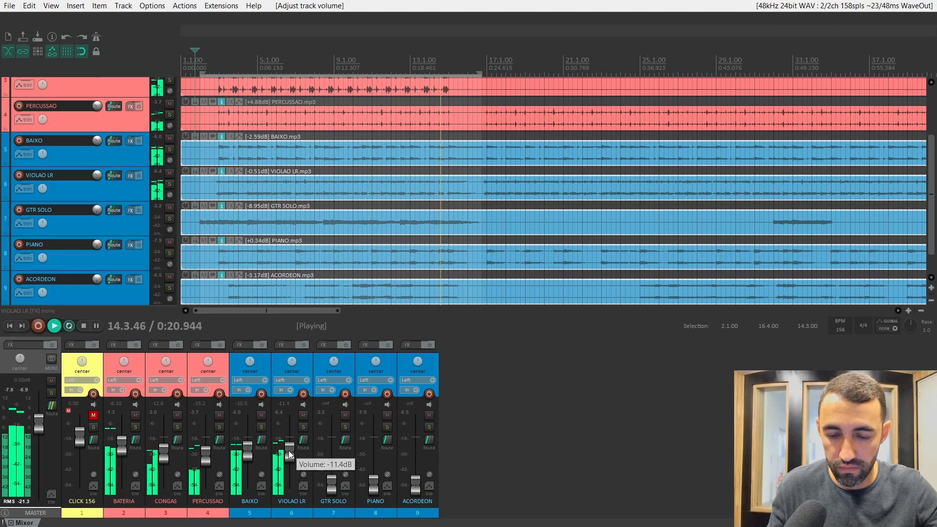
drag(330, 486, 330, 487)
Bring the ACORDEON volume up to about -12.5 dB and the PIANO volume up to about -16 dB while the loop plays.
drag(417, 490, 417, 451)
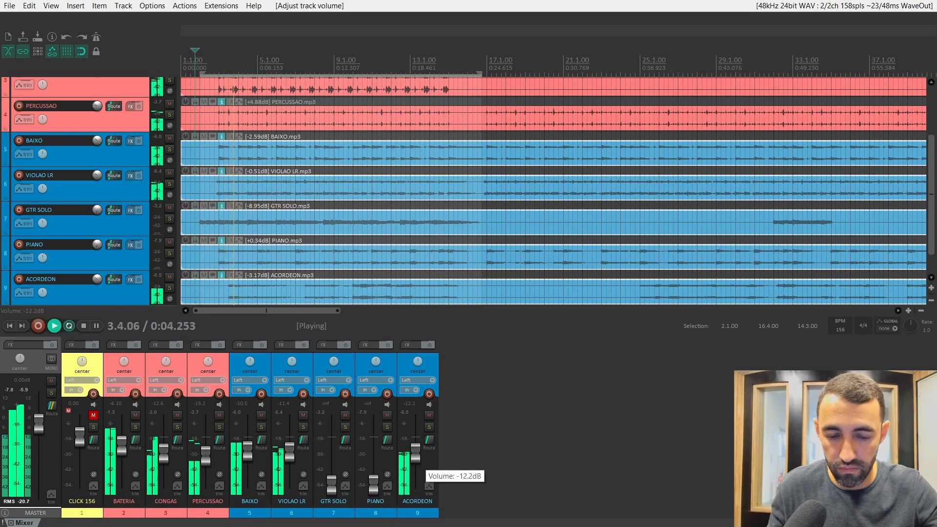
drag(372, 488, 374, 459)
scroll(375, 465, down, 2)
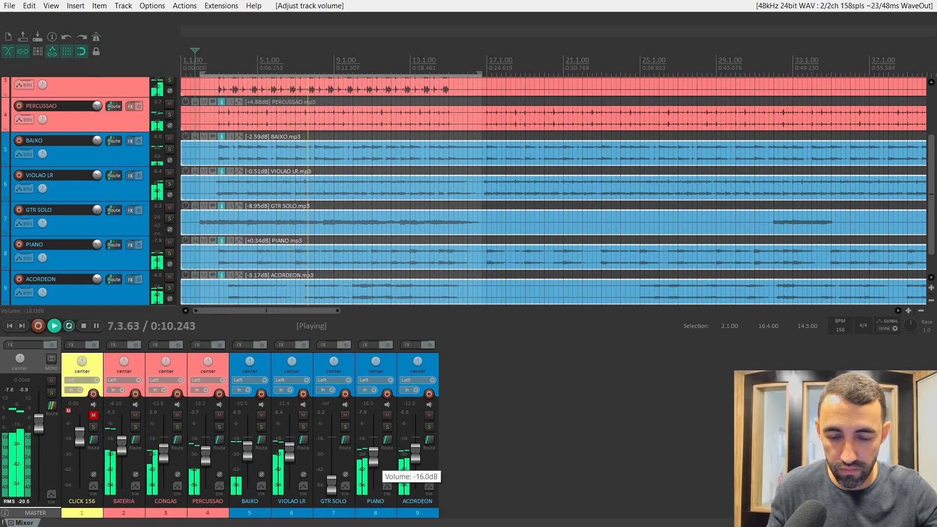
Raise the GTR SOLO volume to about -11 dB to fit the full mix, and stop playback.
drag(332, 484, 332, 447)
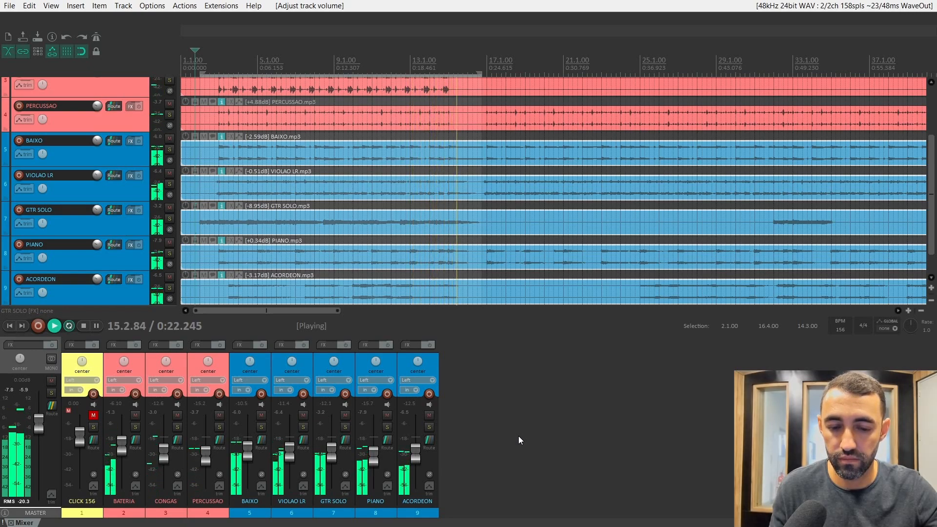
key(space)
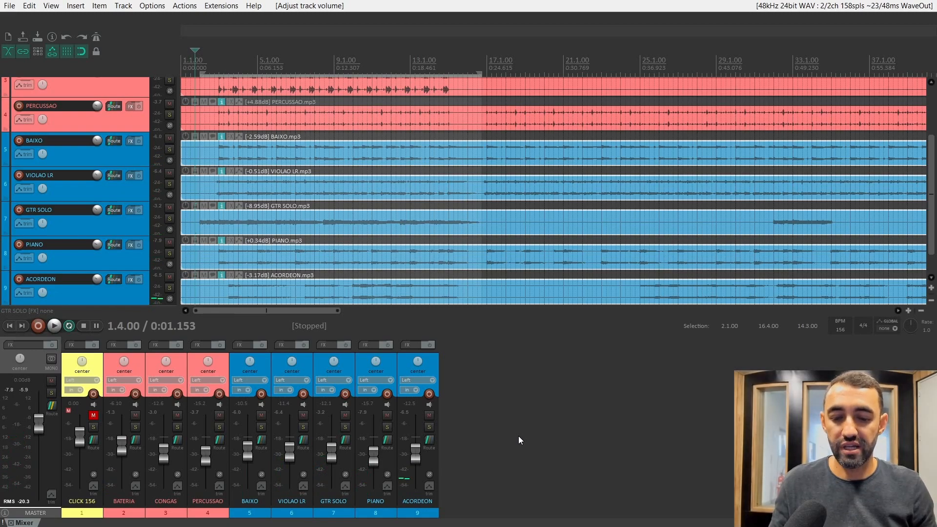